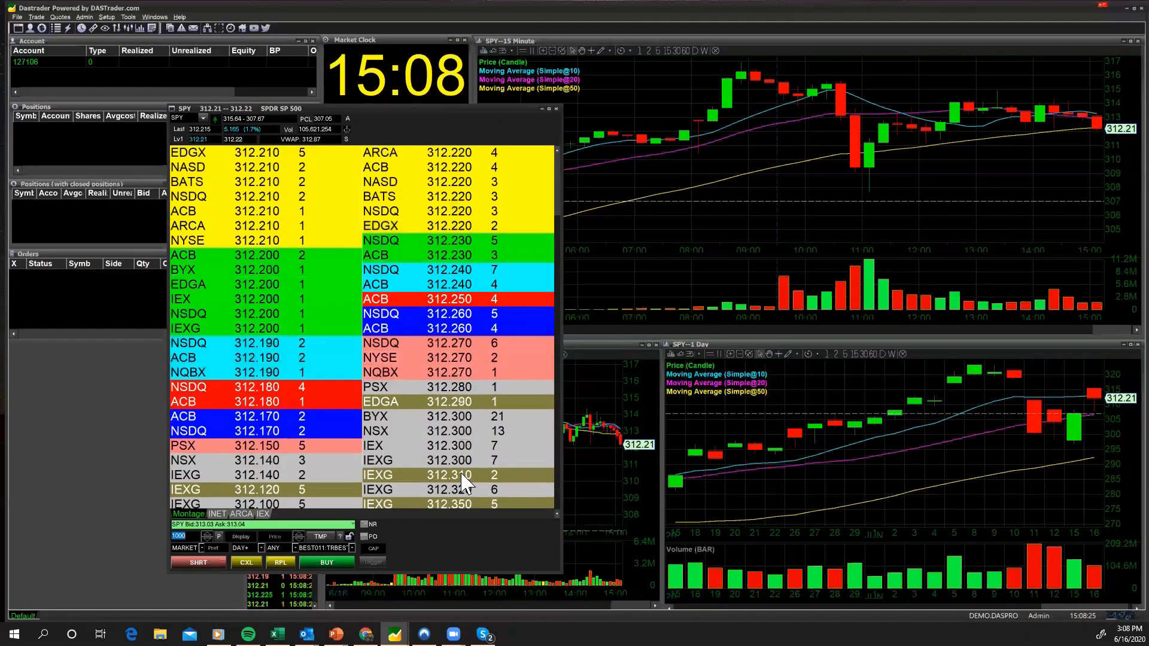
# - Move the SPY Level 2 window left so the SPY time-and-sales prints are fully visible
pyautogui.click(292, 576)
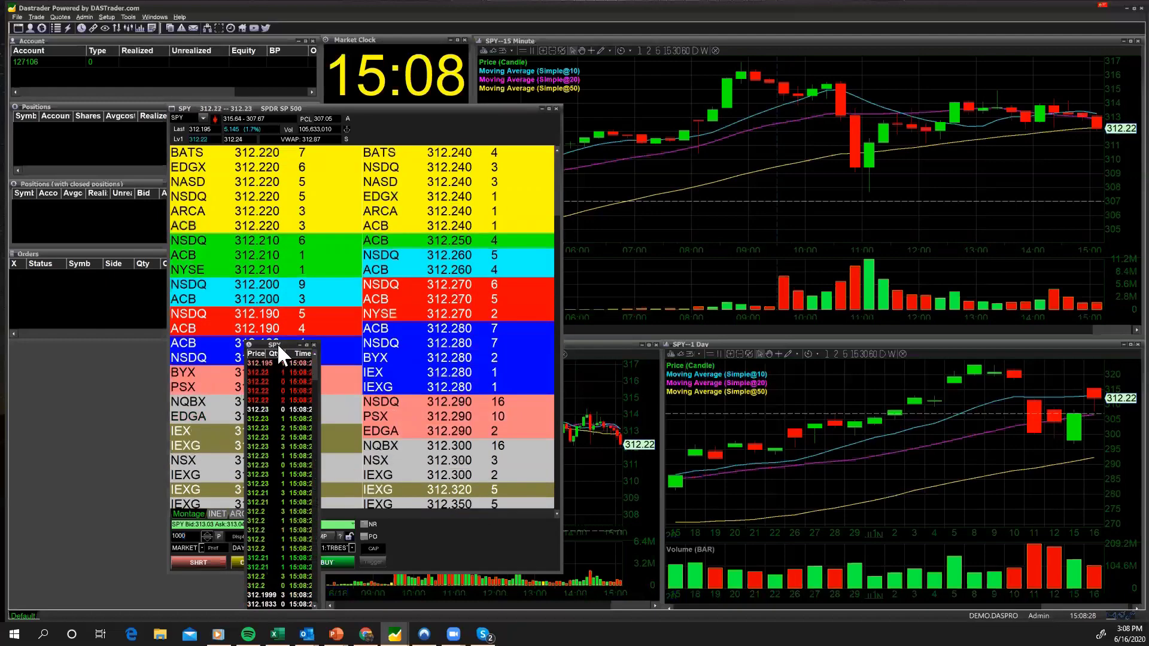
pyautogui.click(448, 110)
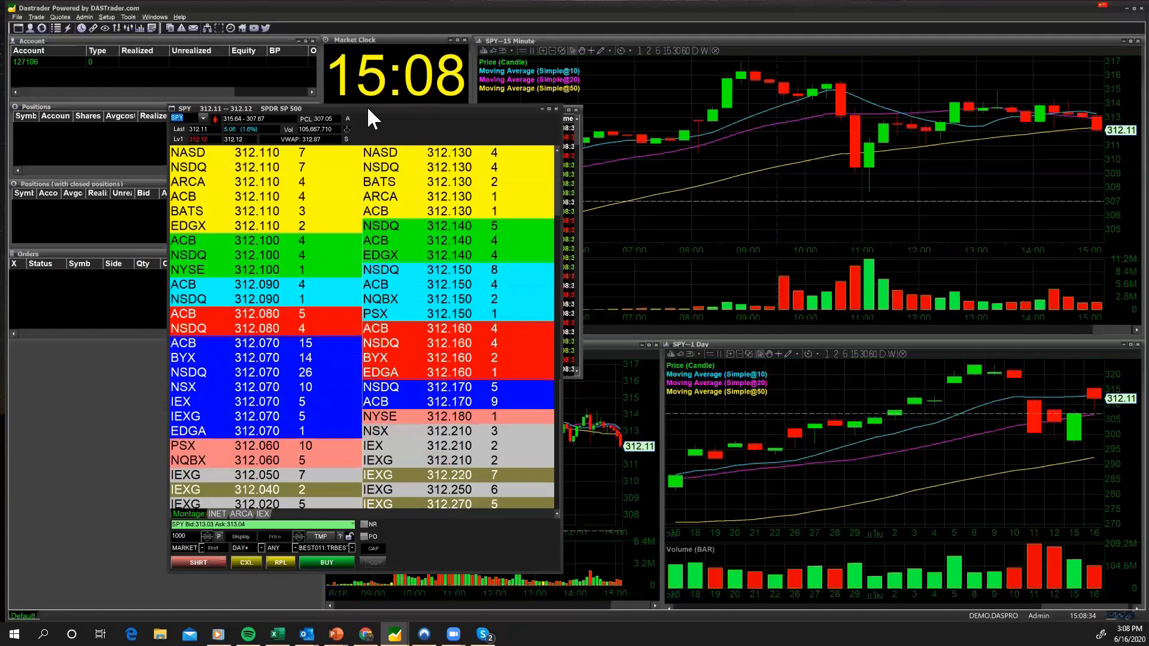
pyautogui.click(565, 386)
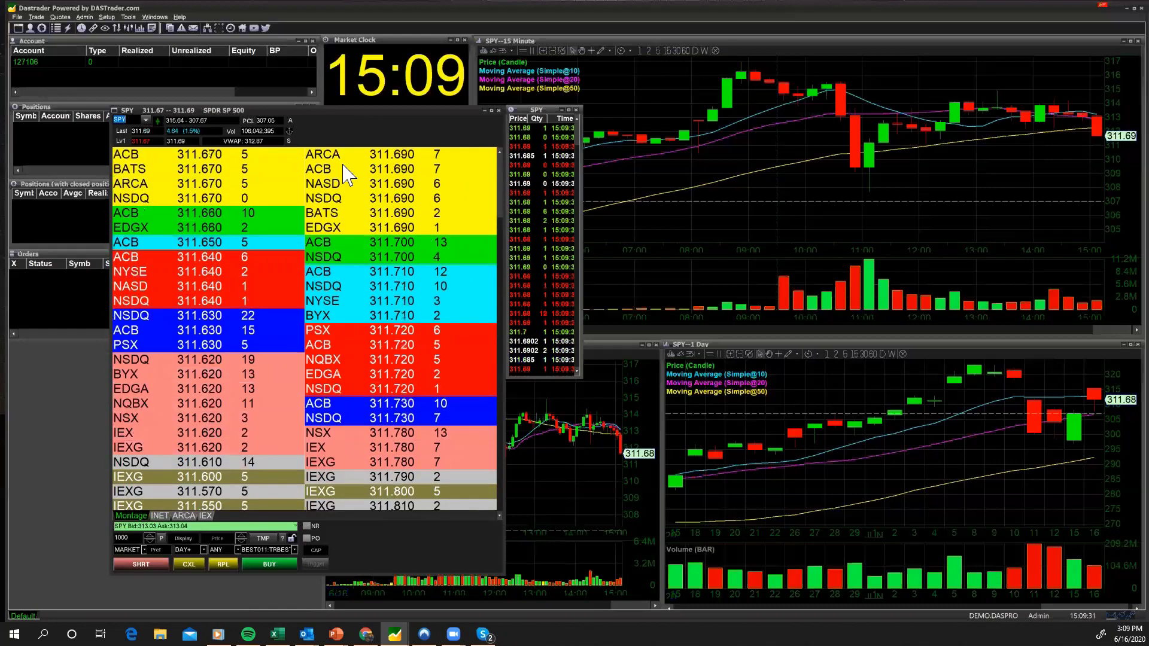
# - Check the Level 2 book's options, then show the order-entry Style choices with Default checked
pyautogui.rightClick(343, 167)
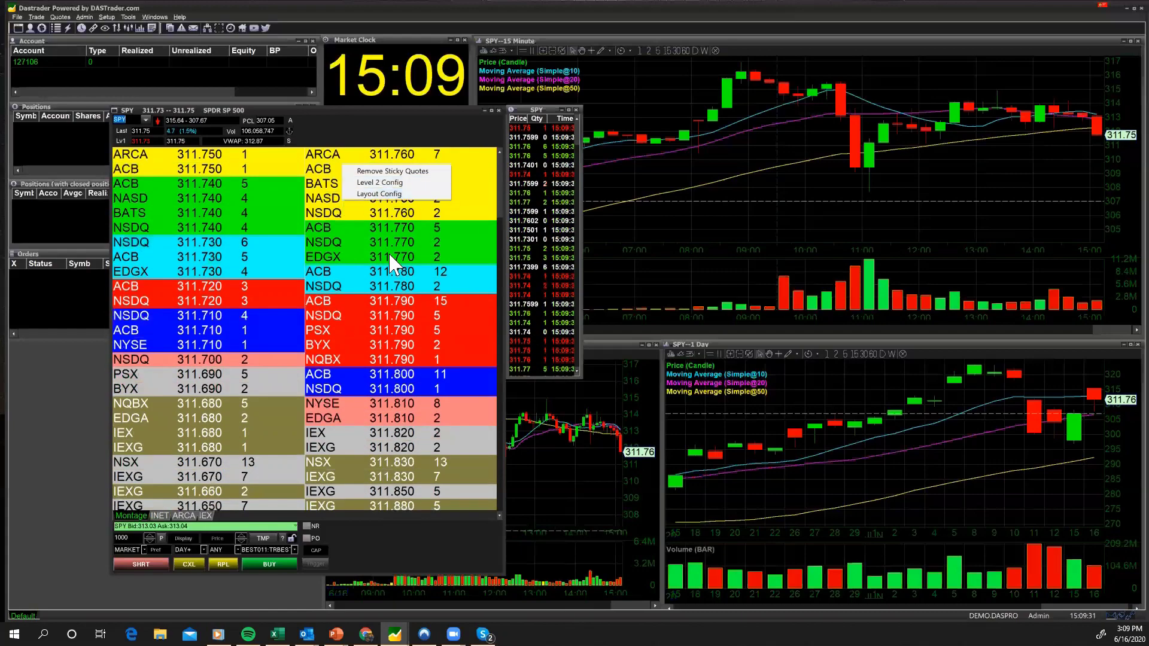
pyautogui.click(358, 532)
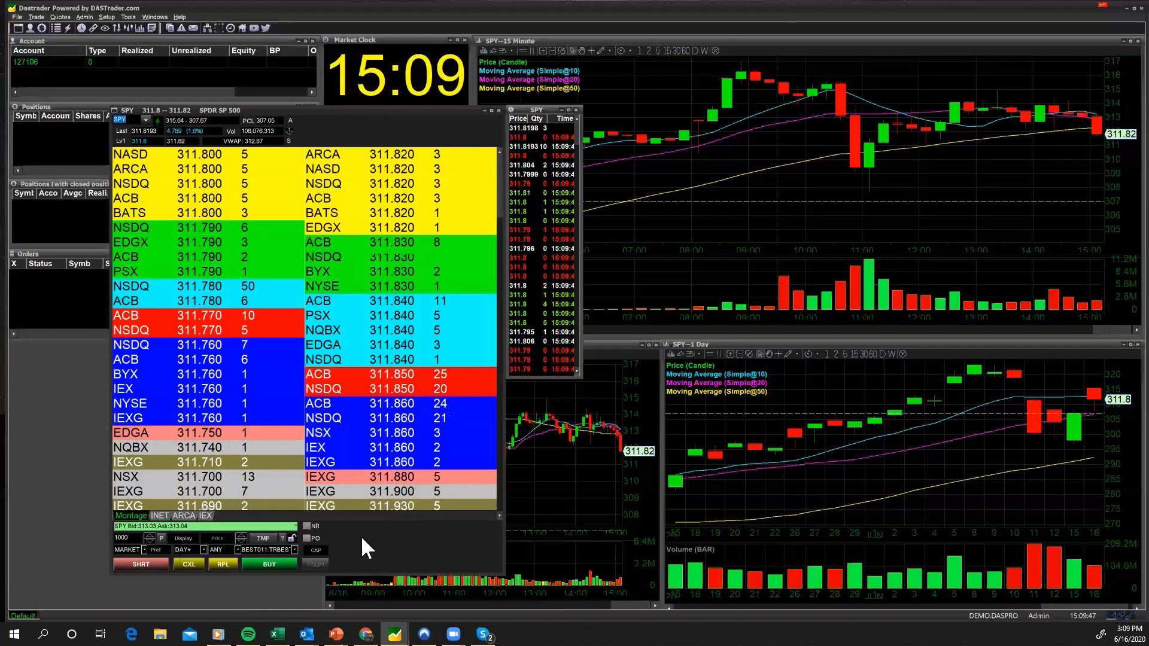
pyautogui.rightClick(362, 538)
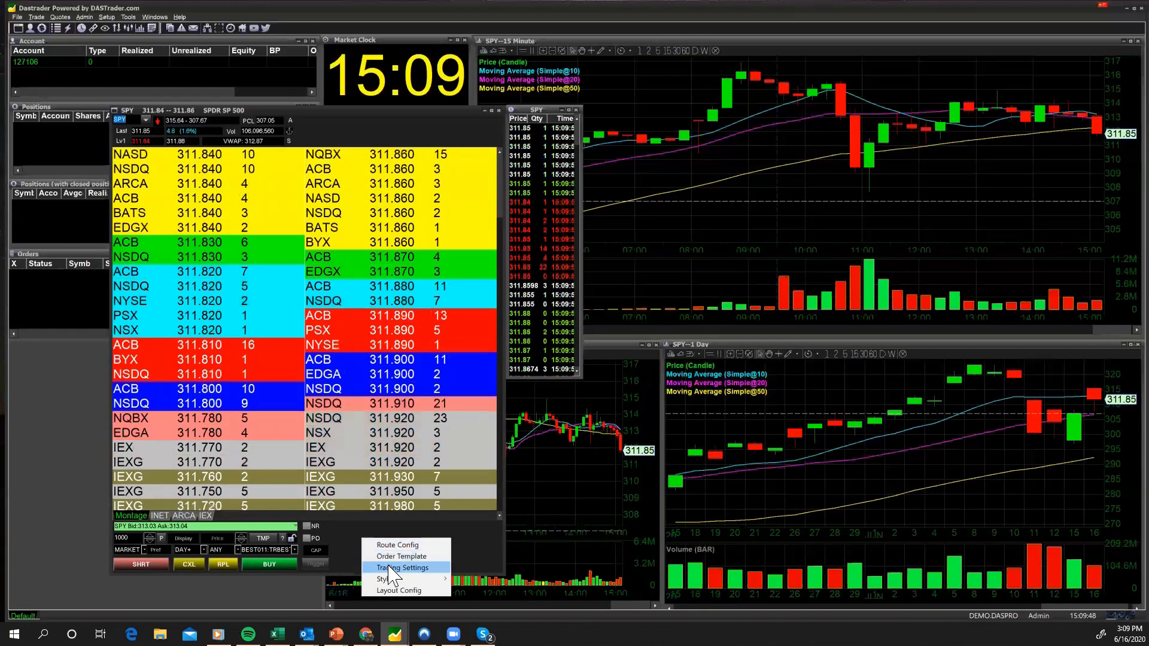
pyautogui.moveTo(392, 579)
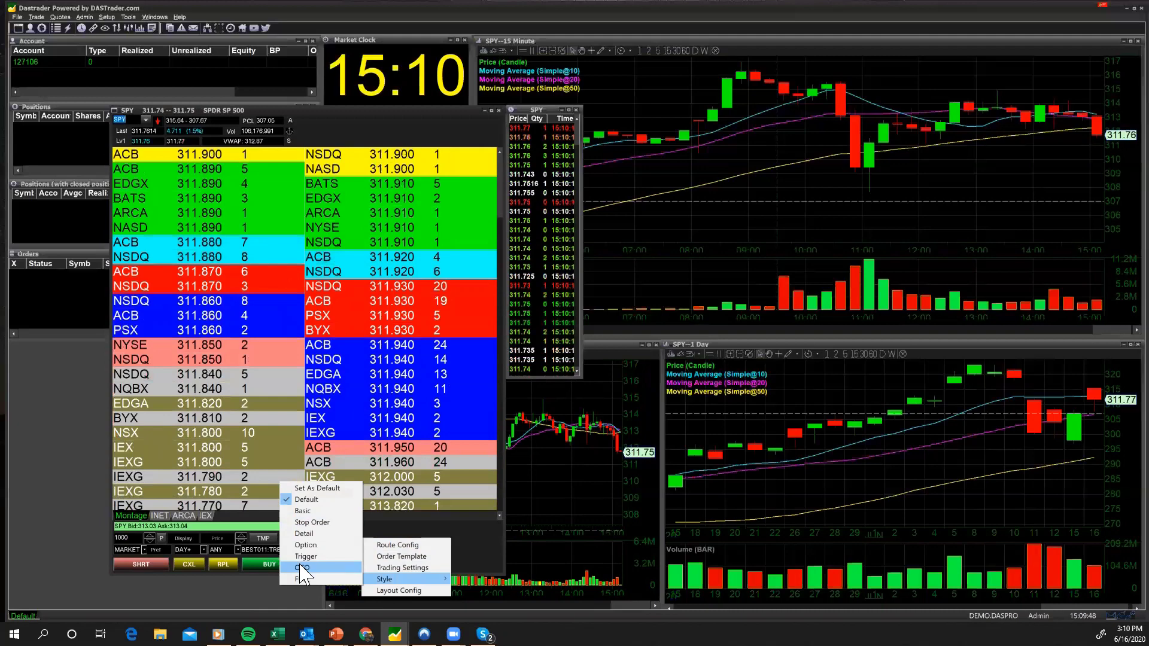
# - Switch the montage to the OCO entry style and keep BUY as the second order's action
pyautogui.click(300, 565)
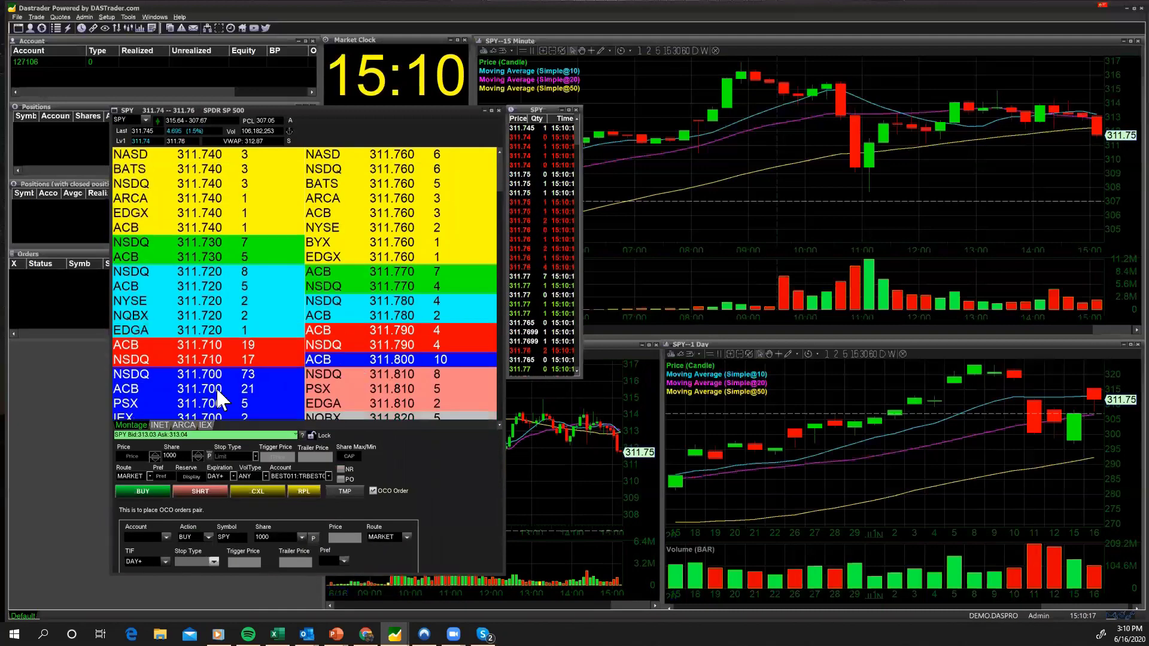
pyautogui.click(164, 537)
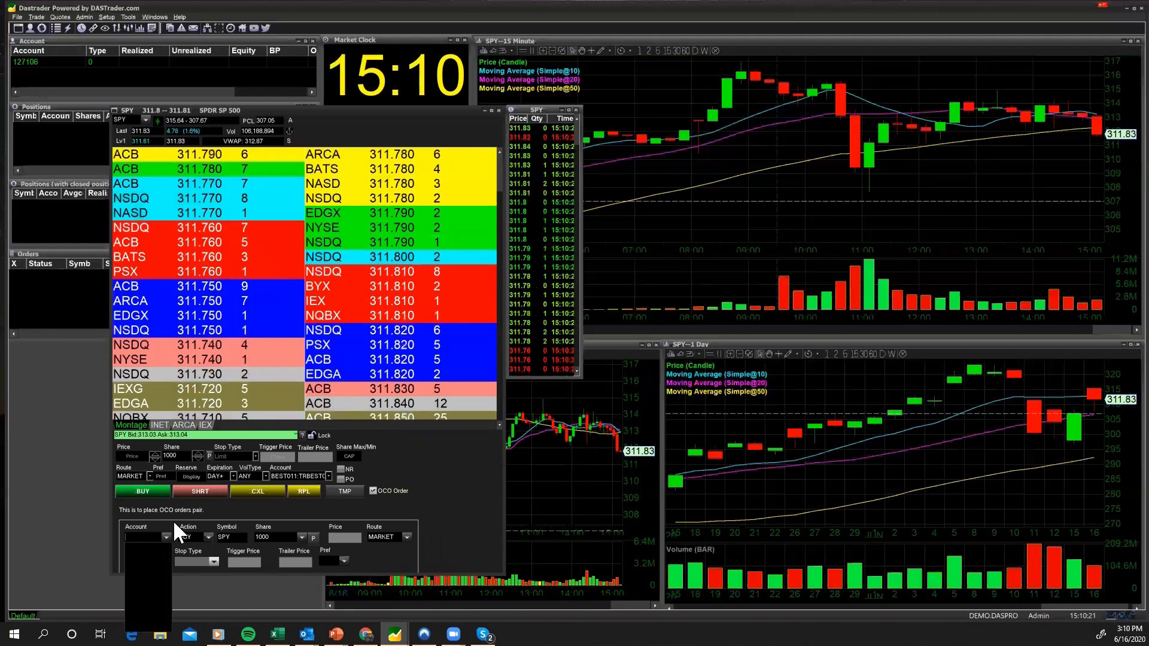
pyautogui.click(204, 536)
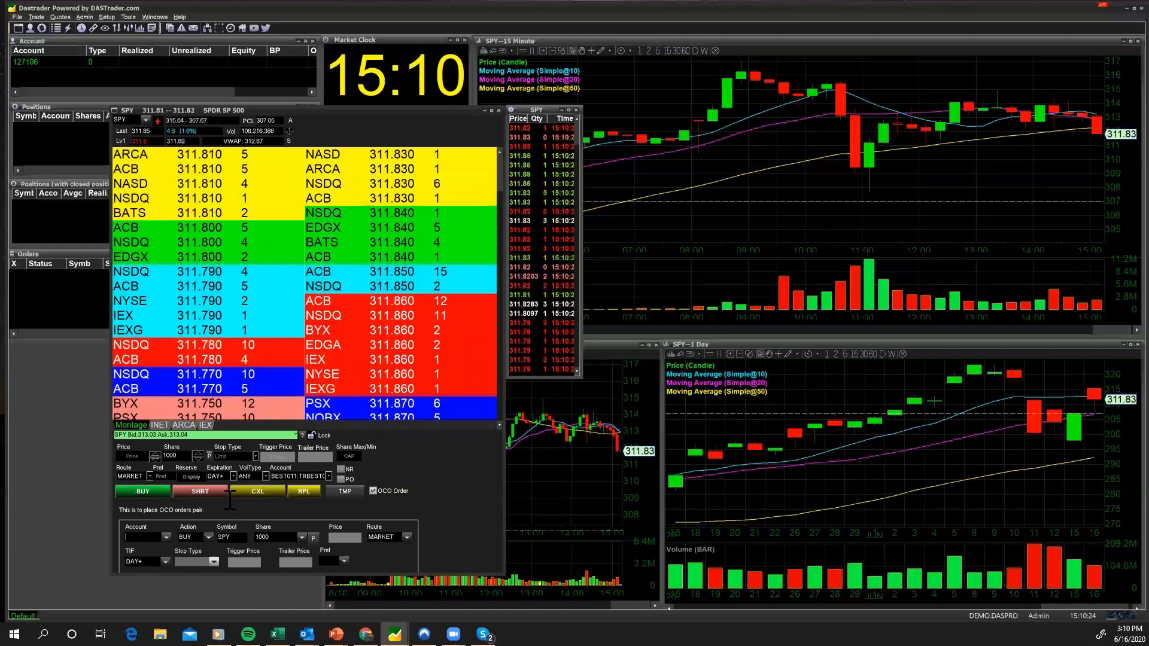
pyautogui.click(203, 537)
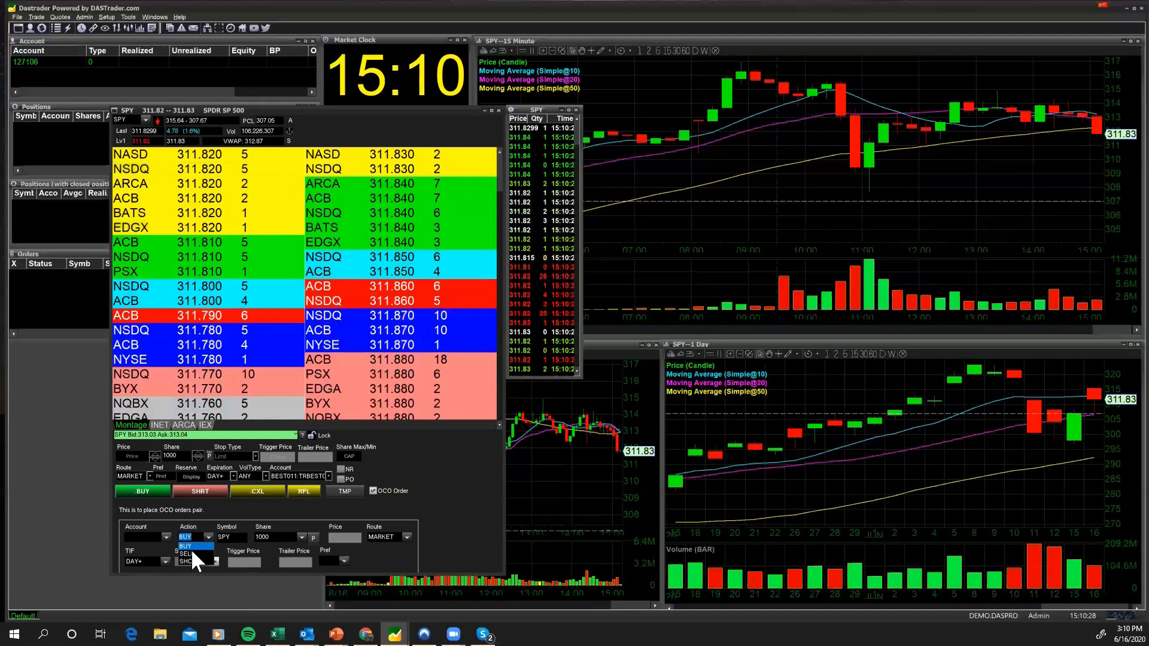
pyautogui.click(231, 529)
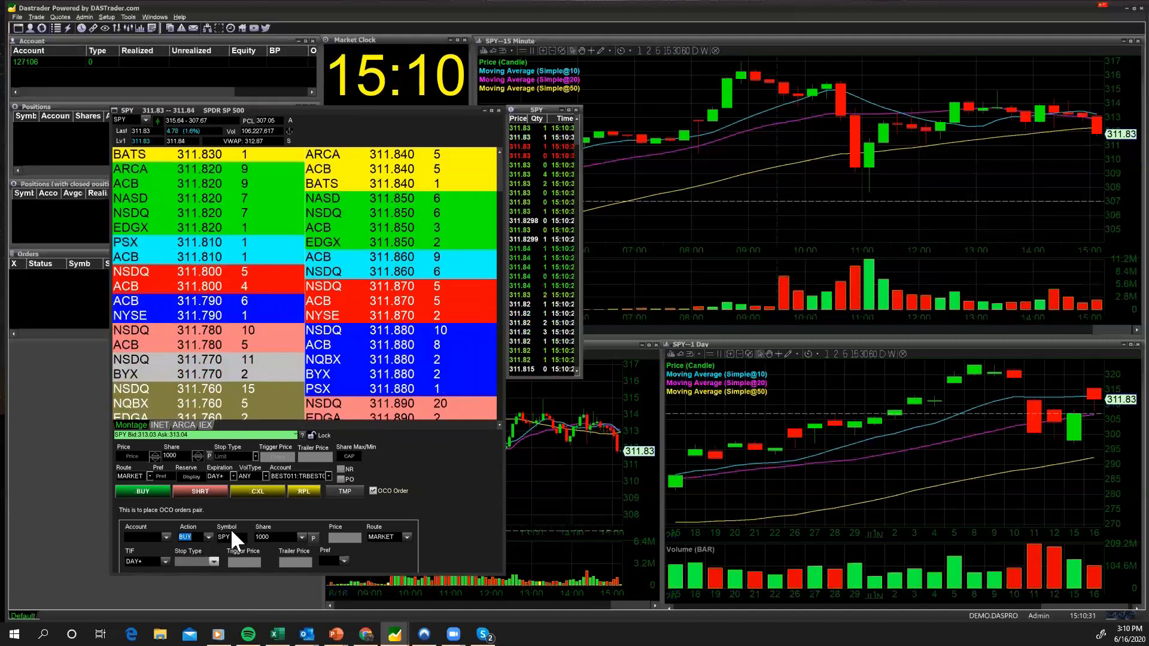
# - Confirm the second order's 1000 shares, MARKET route and DAY+ time in force
pyautogui.doubleClick(280, 534)
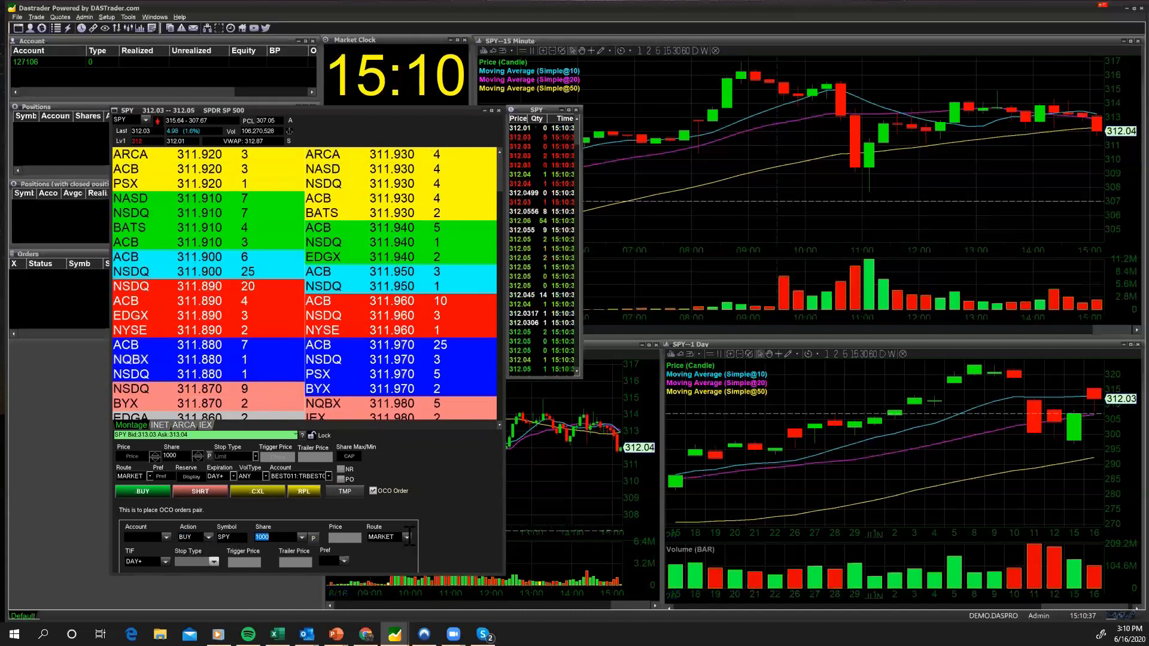
pyautogui.click(407, 536)
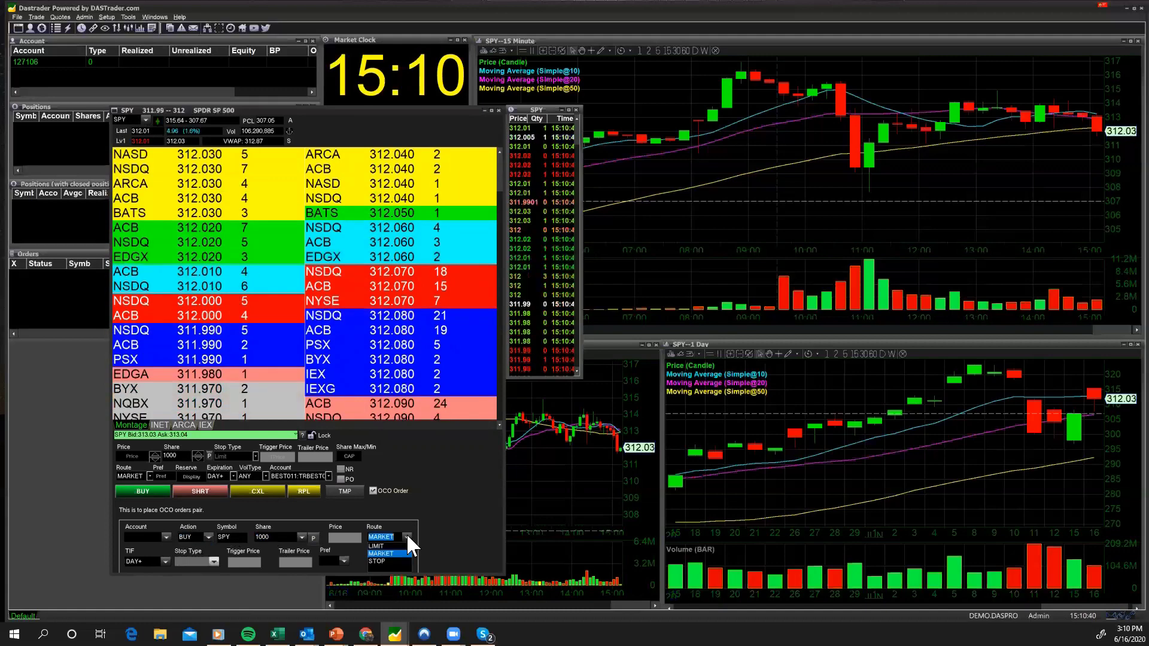
pyautogui.click(346, 530)
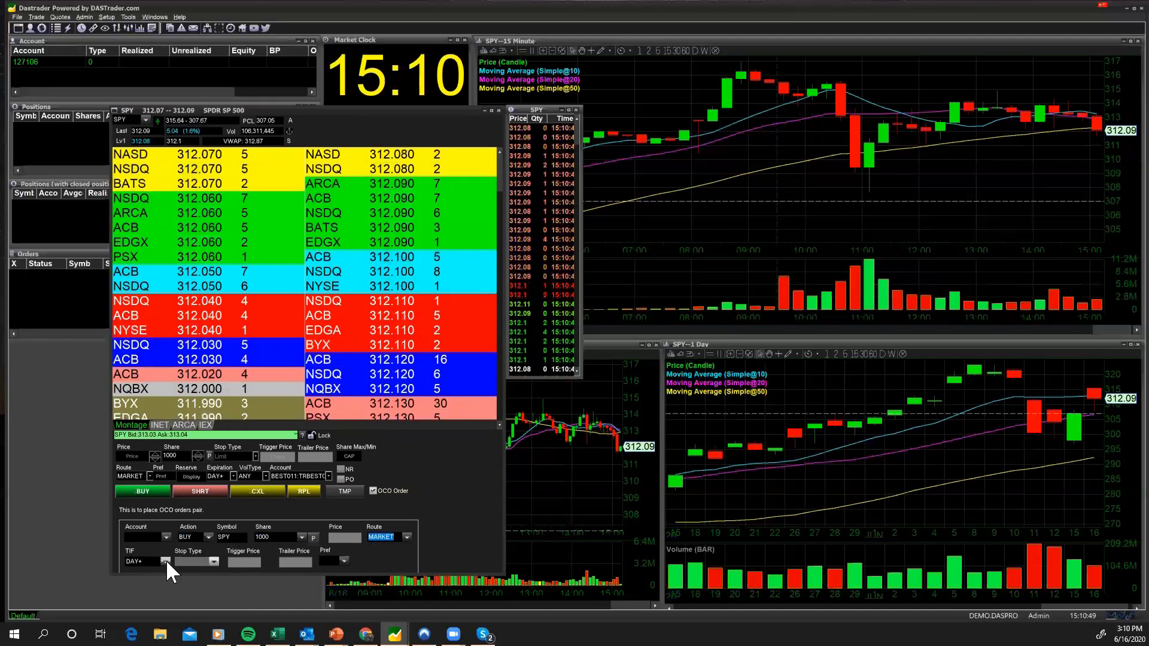
pyautogui.click(182, 559)
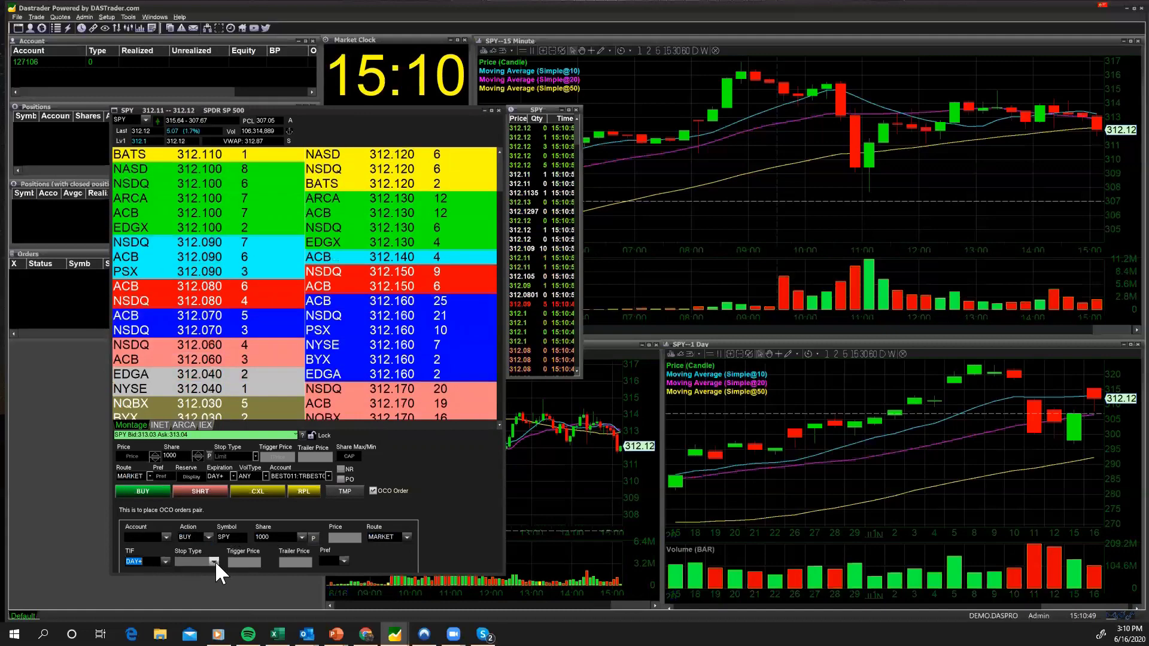
pyautogui.click(214, 561)
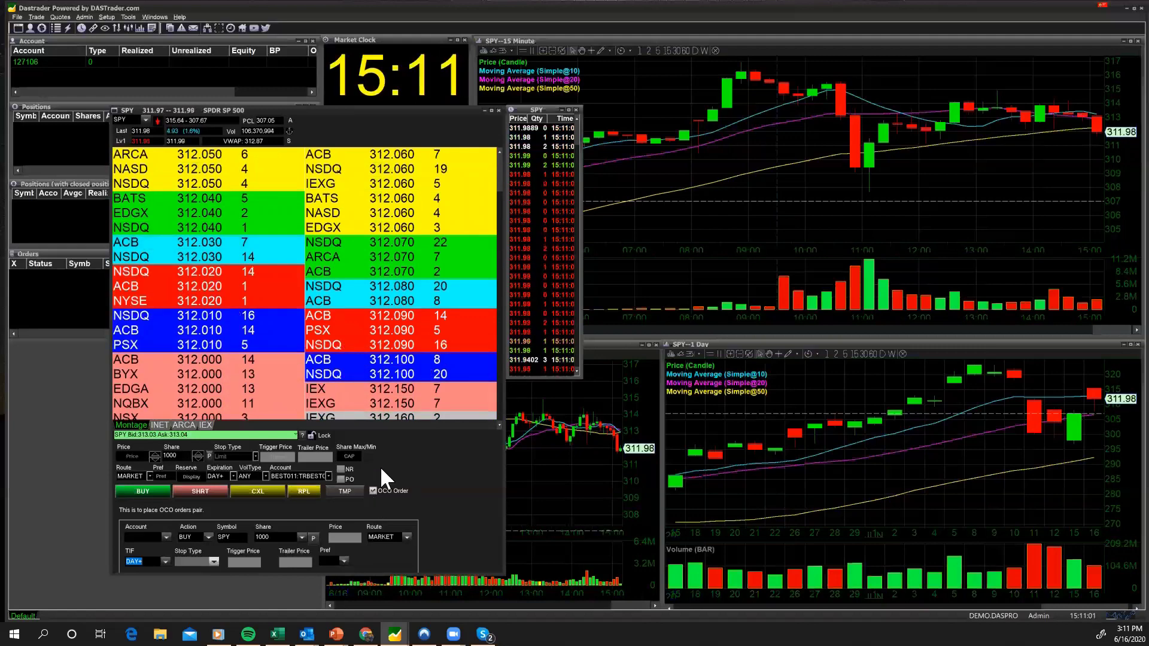
# - Toggle the OCO Order option off and on, then switch the montage to Trigger entry style
pyautogui.click(372, 490)
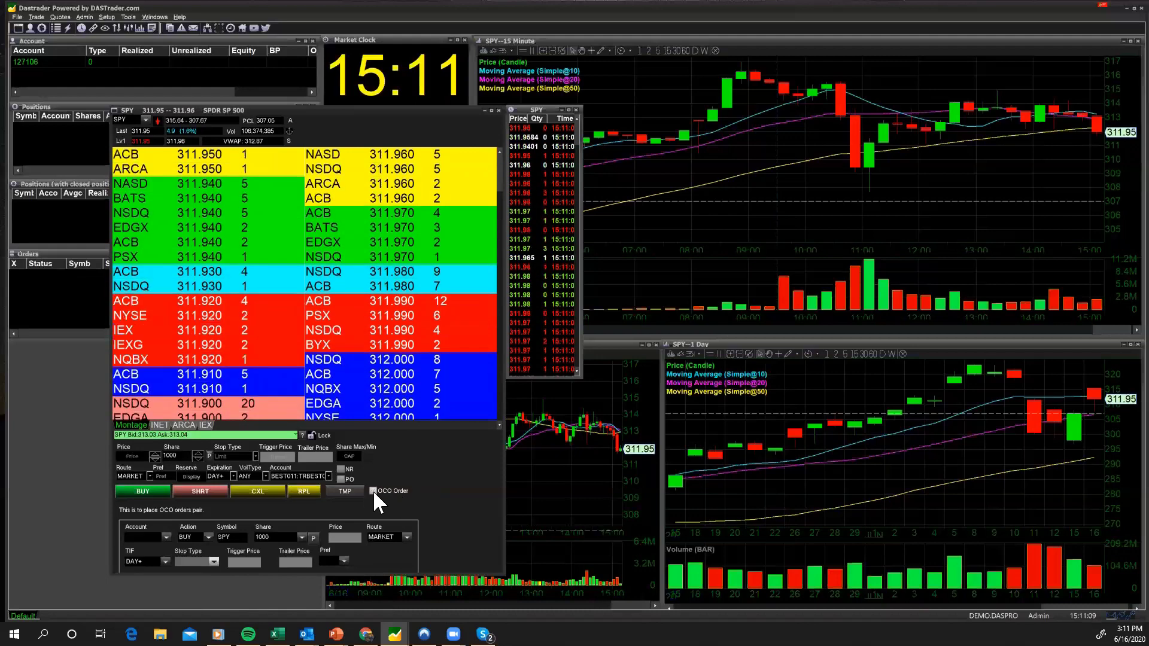
pyautogui.click(372, 490)
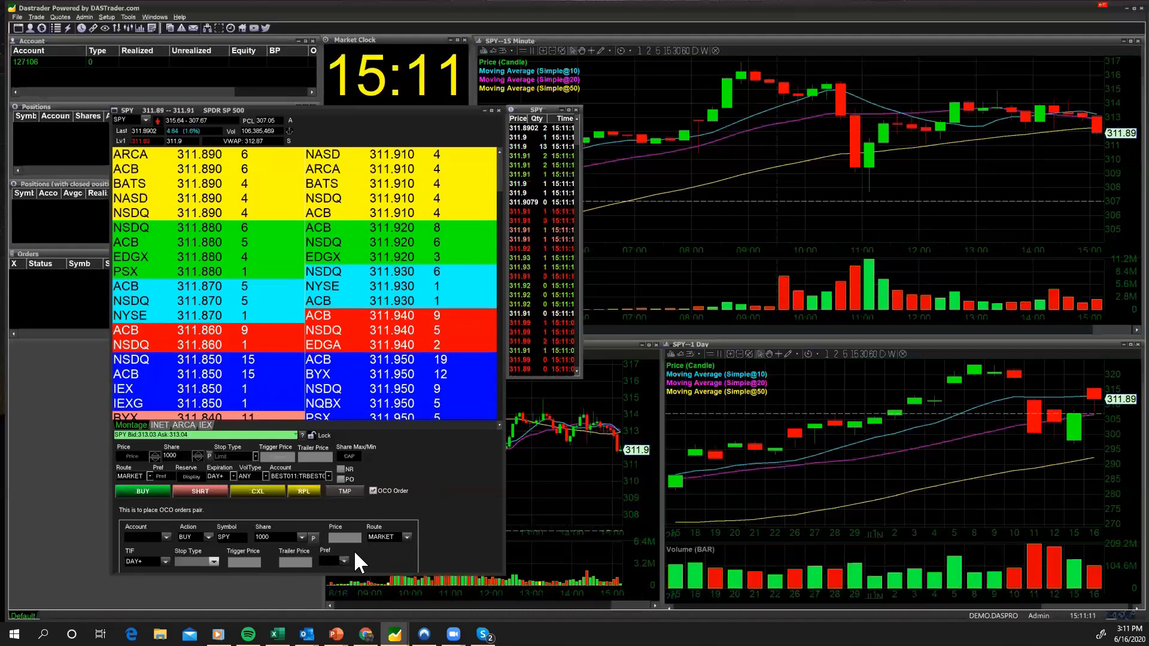
pyautogui.rightClick(416, 460)
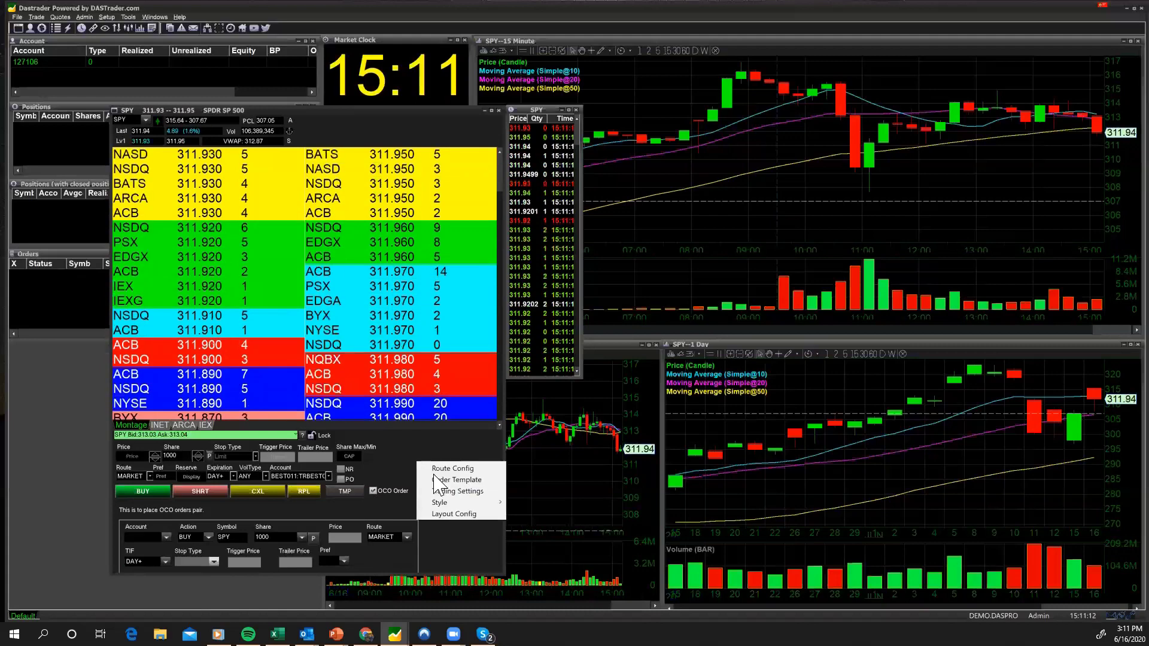
pyautogui.moveTo(431, 506)
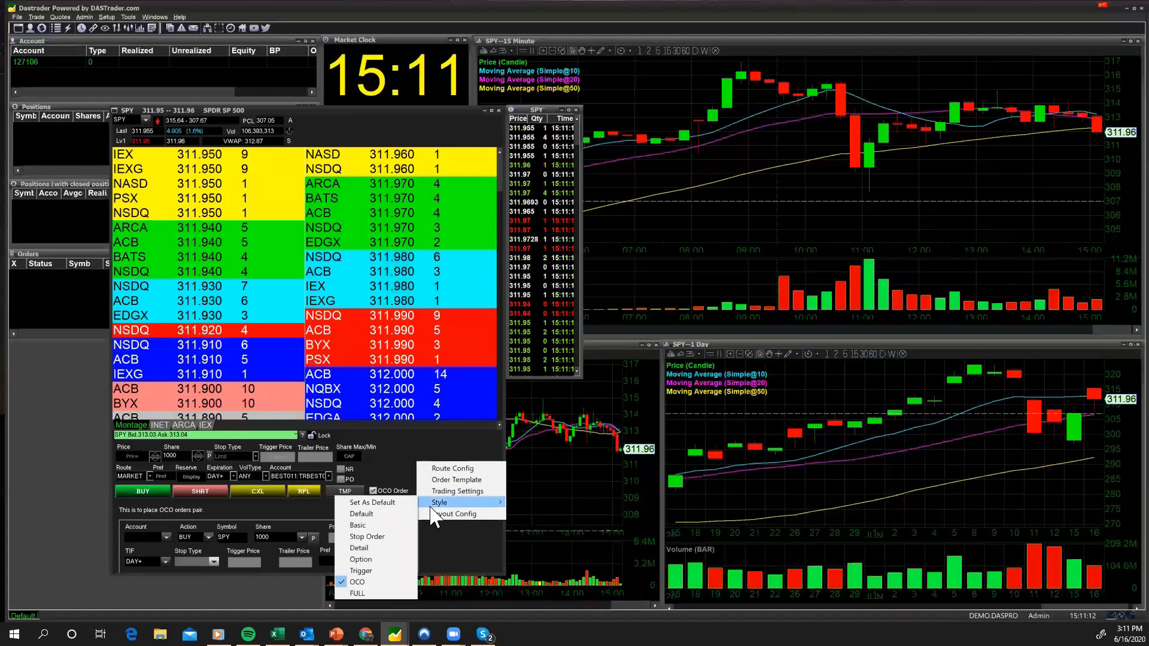
pyautogui.click(360, 571)
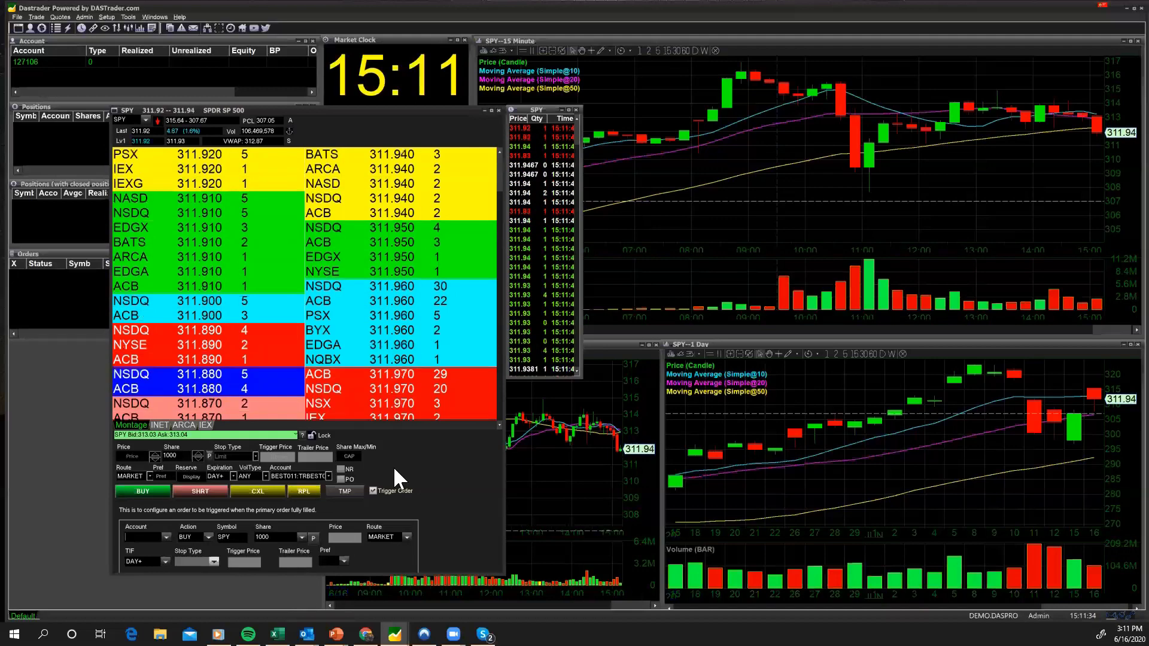
pyautogui.rightClick(395, 472)
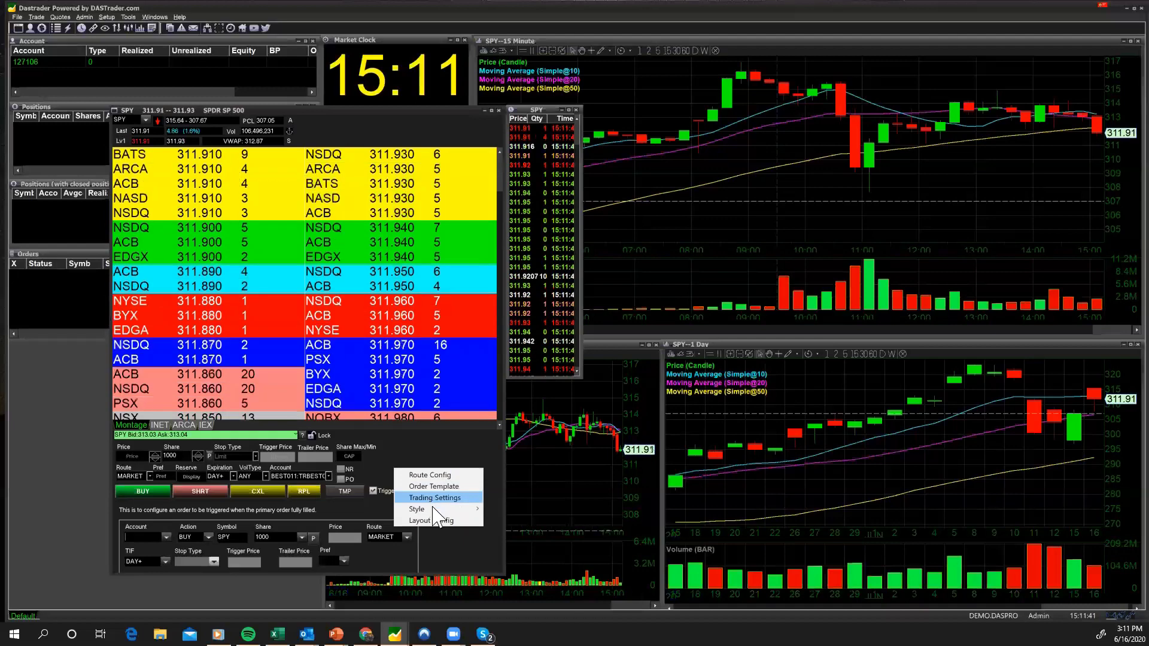
pyautogui.moveTo(434, 511)
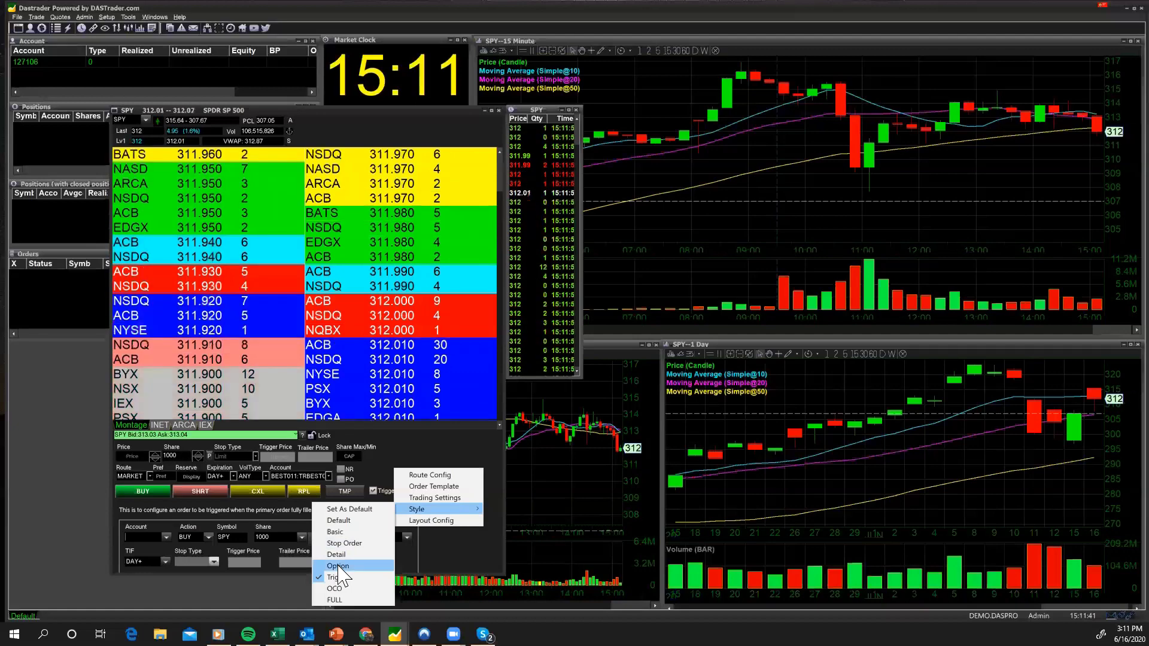
pyautogui.click(338, 566)
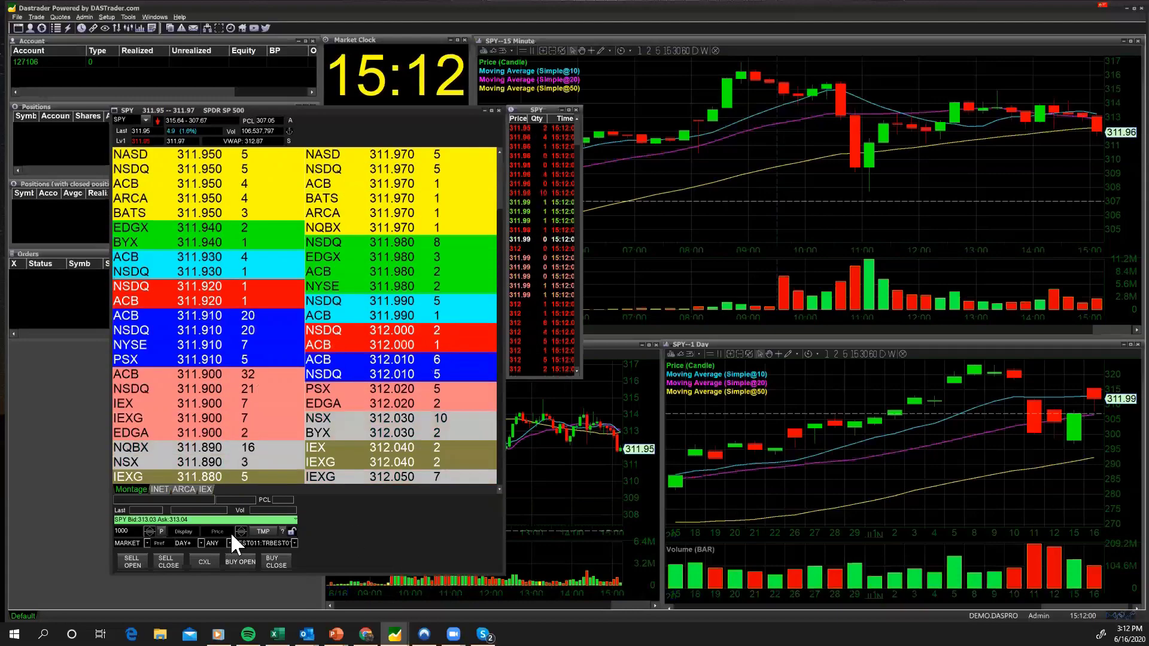
# - Switch the SPY order entry to the Detail style with stop-type, trigger and trailer price fields
pyautogui.click(262, 530)
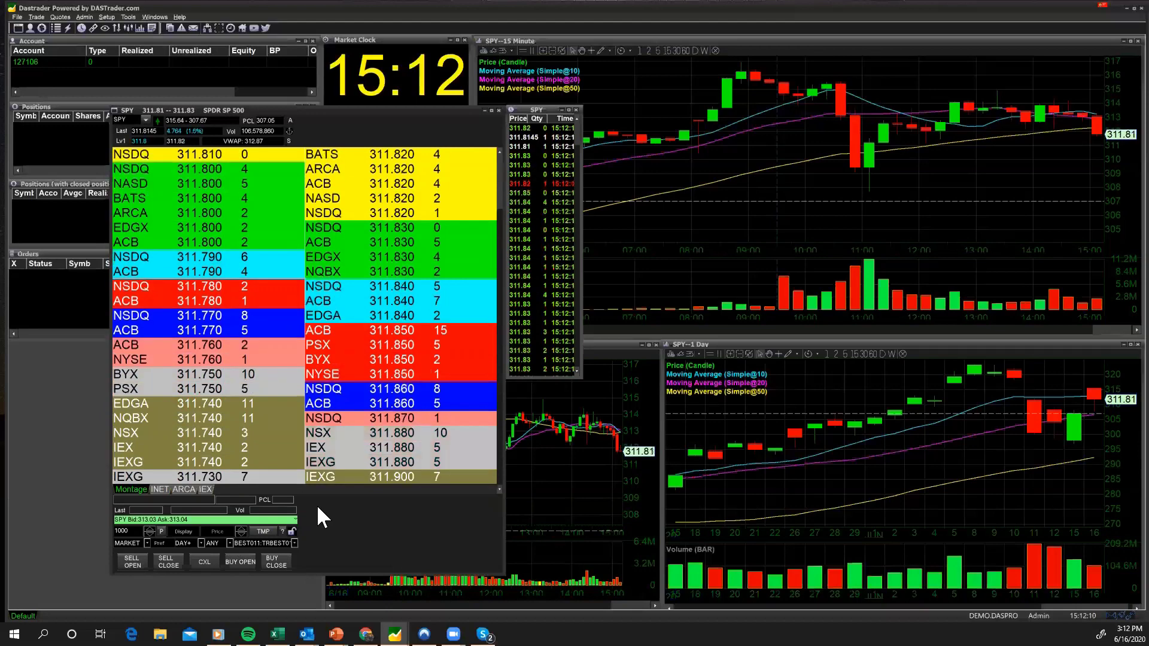
pyautogui.rightClick(317, 507)
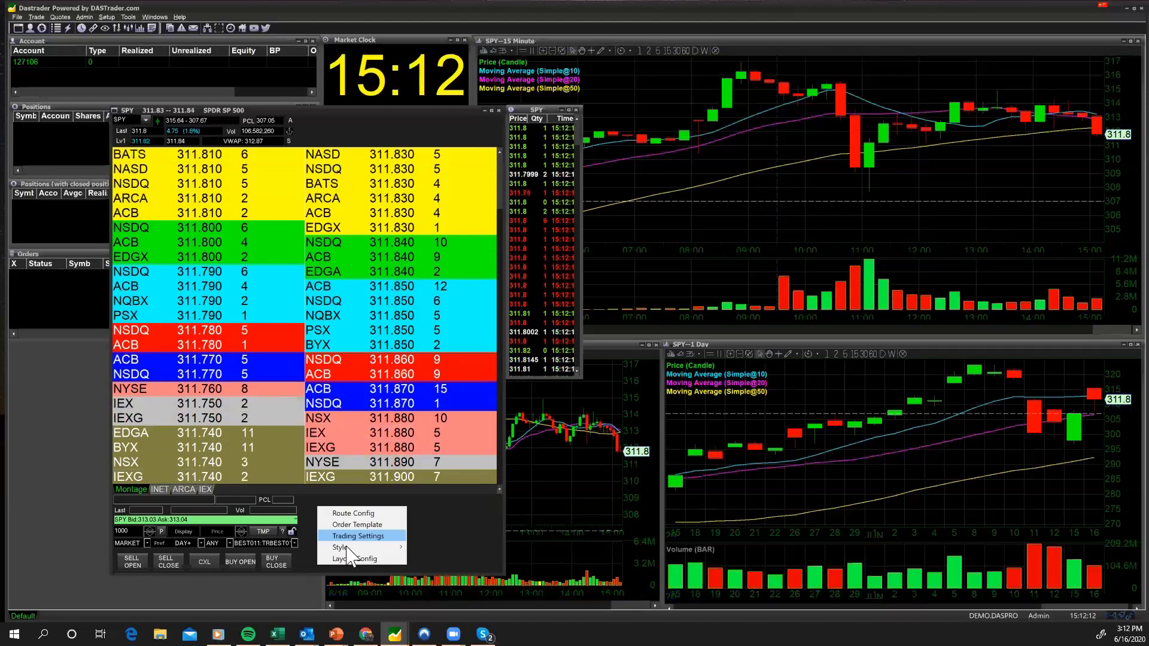
pyautogui.moveTo(351, 551)
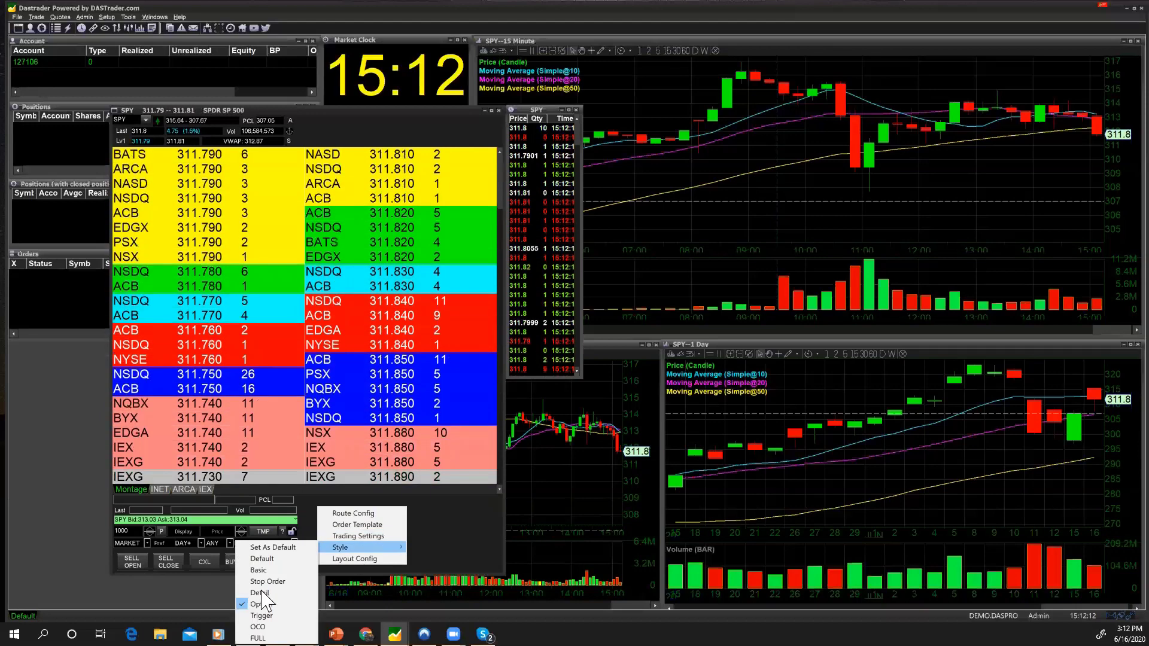
pyautogui.click(261, 592)
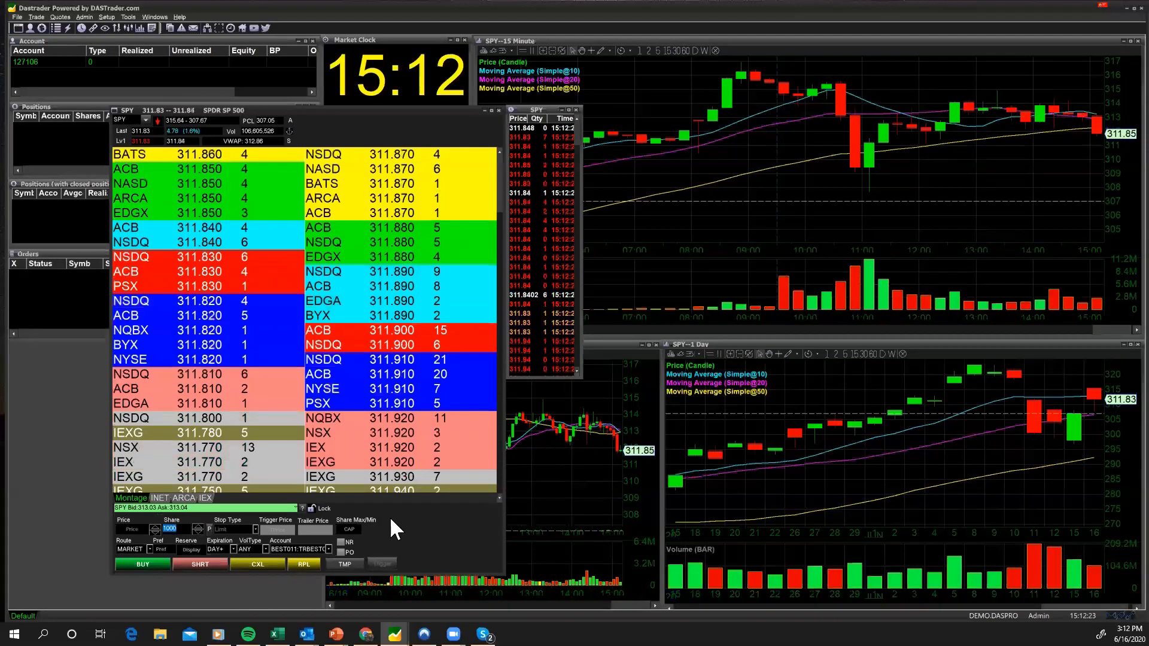
# - Return the SPY order entry to the Default style's compact 1000-share MARKET DAY+ row
pyautogui.rightClick(390, 518)
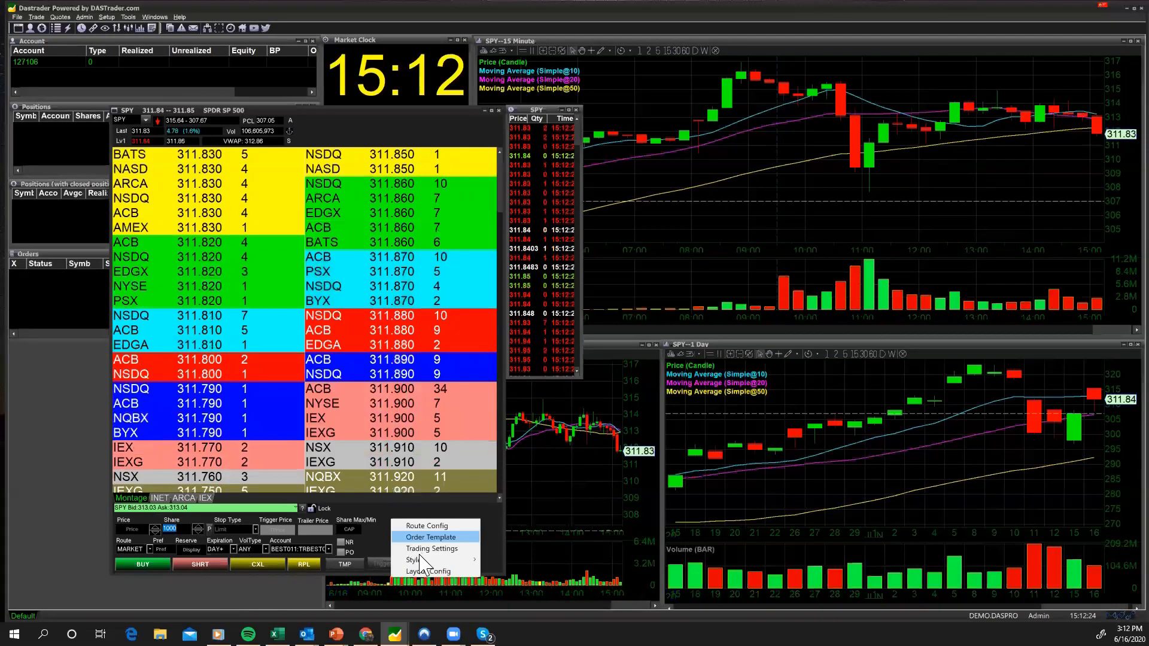
pyautogui.moveTo(426, 559)
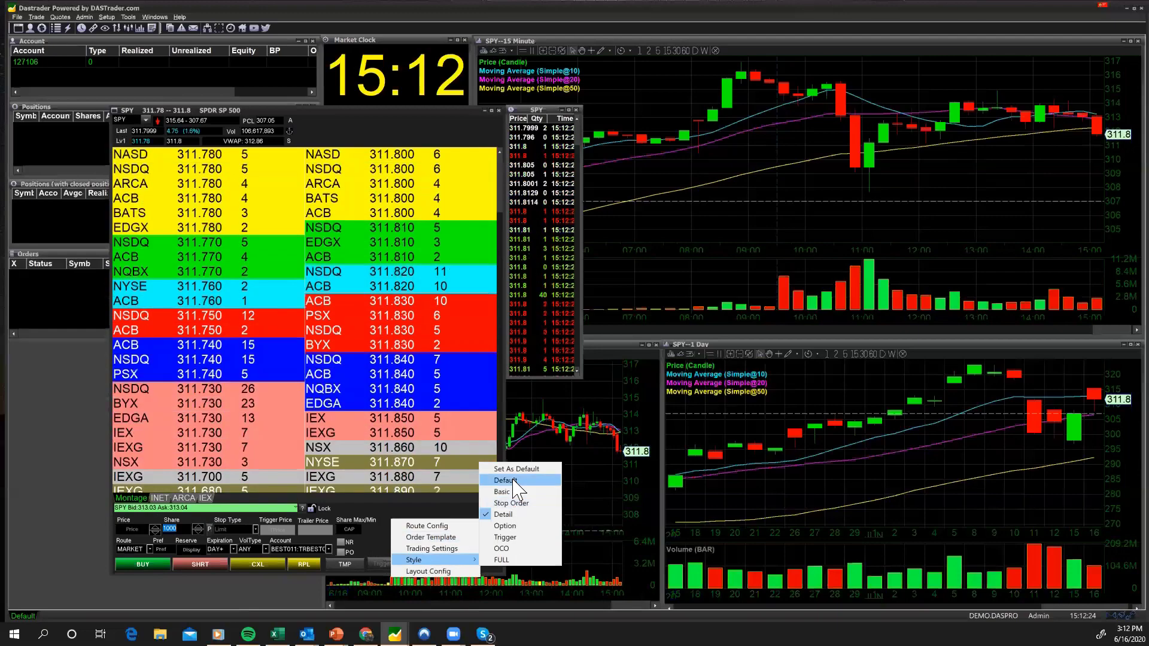
pyautogui.click(513, 481)
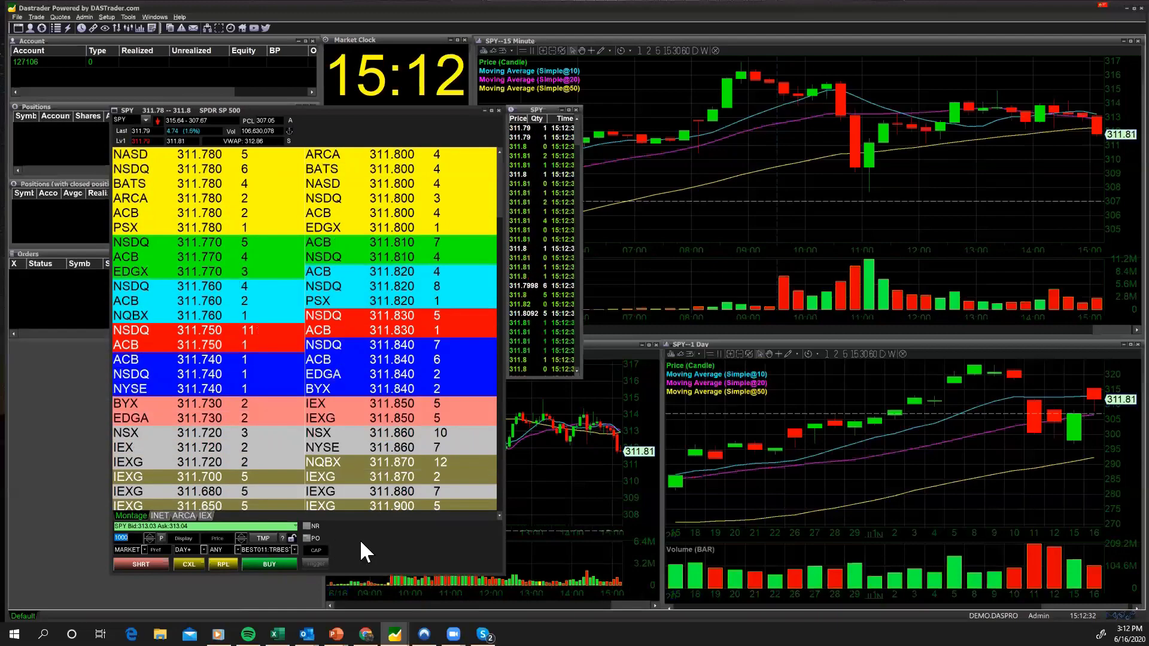
pyautogui.rightClick(360, 540)
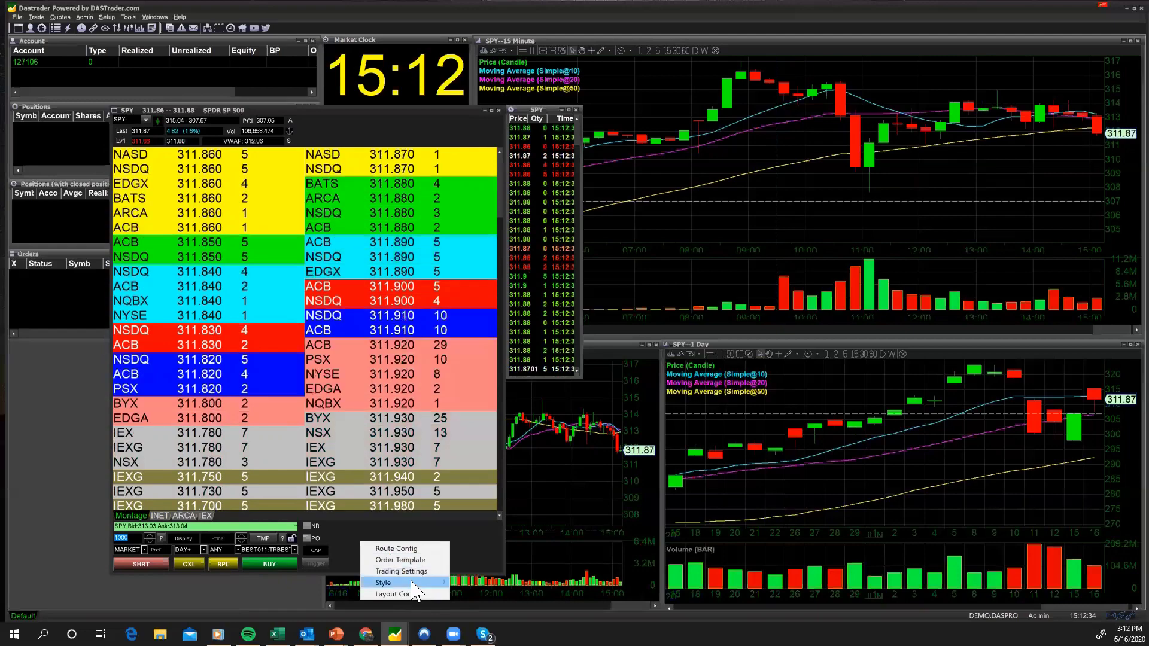
# - Choose the Stop Order style for the SPY order entry, adding stop type, trigger and trailer fields
pyautogui.moveTo(440, 582)
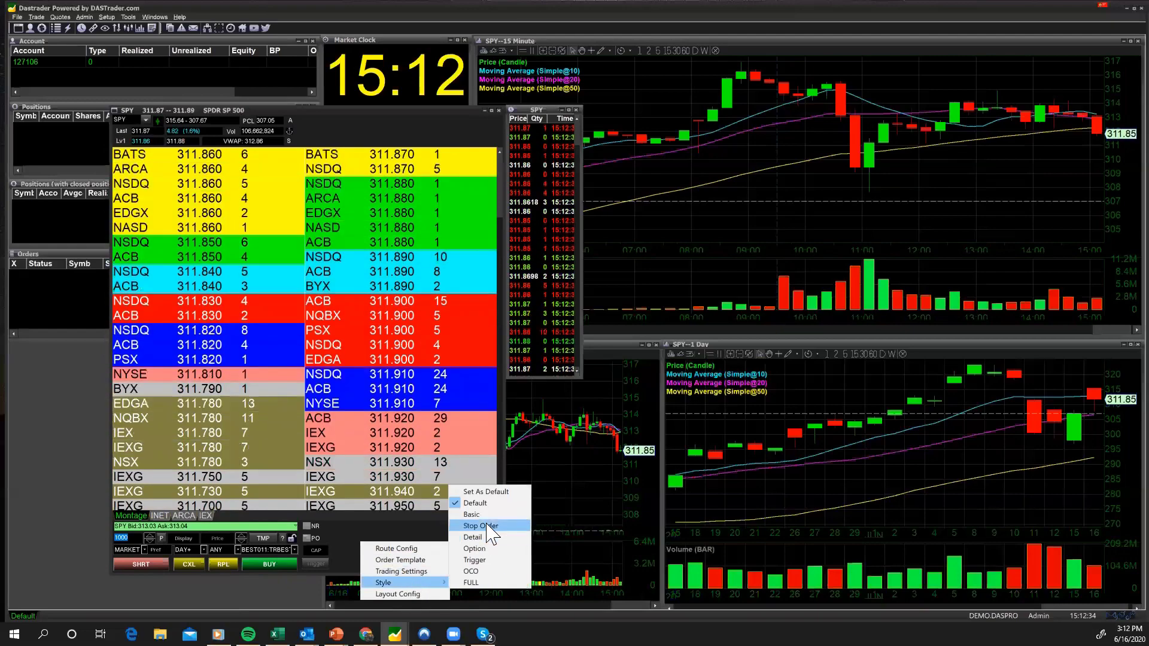
pyautogui.click(487, 526)
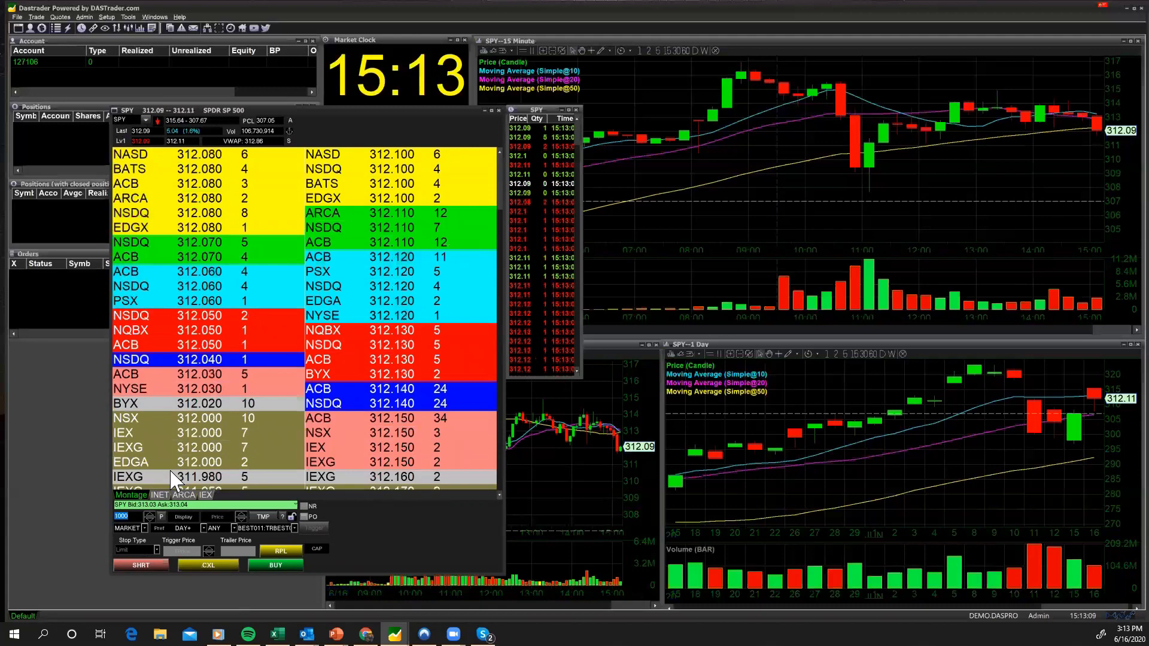
pyautogui.click(165, 494)
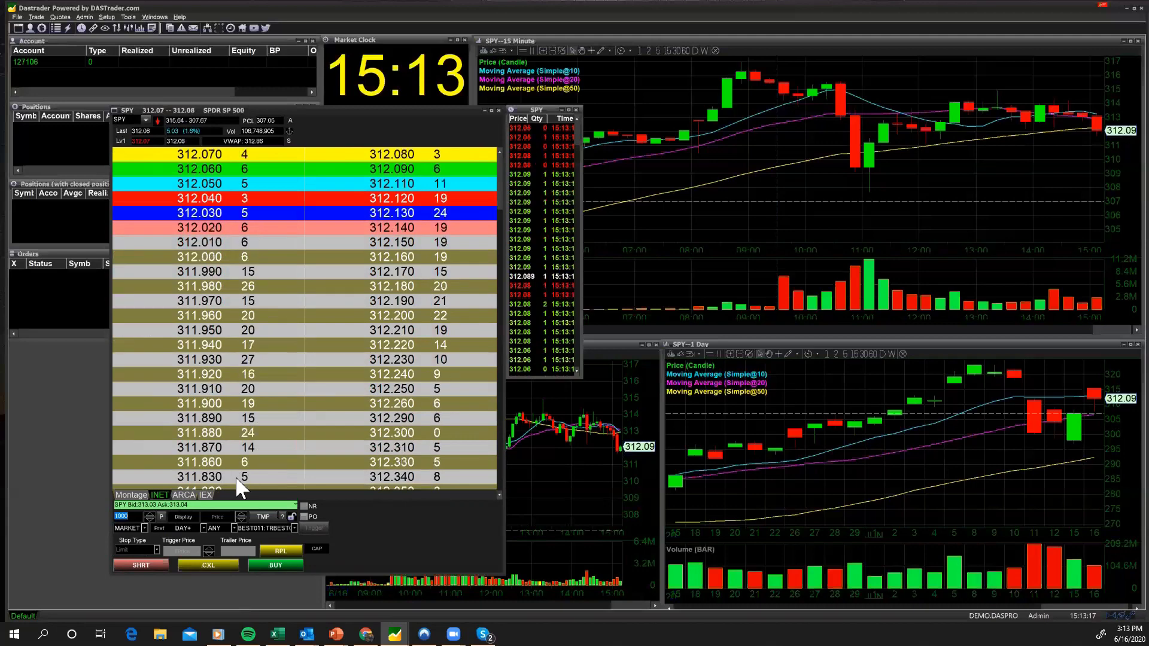
pyautogui.click(187, 494)
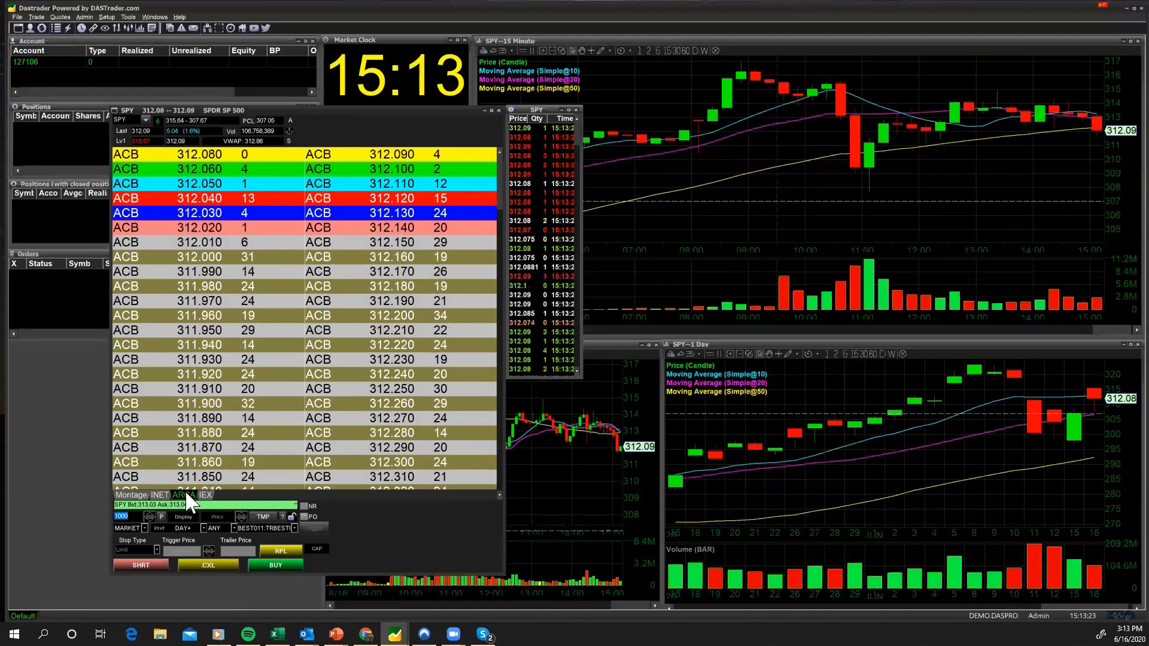
pyautogui.click(205, 495)
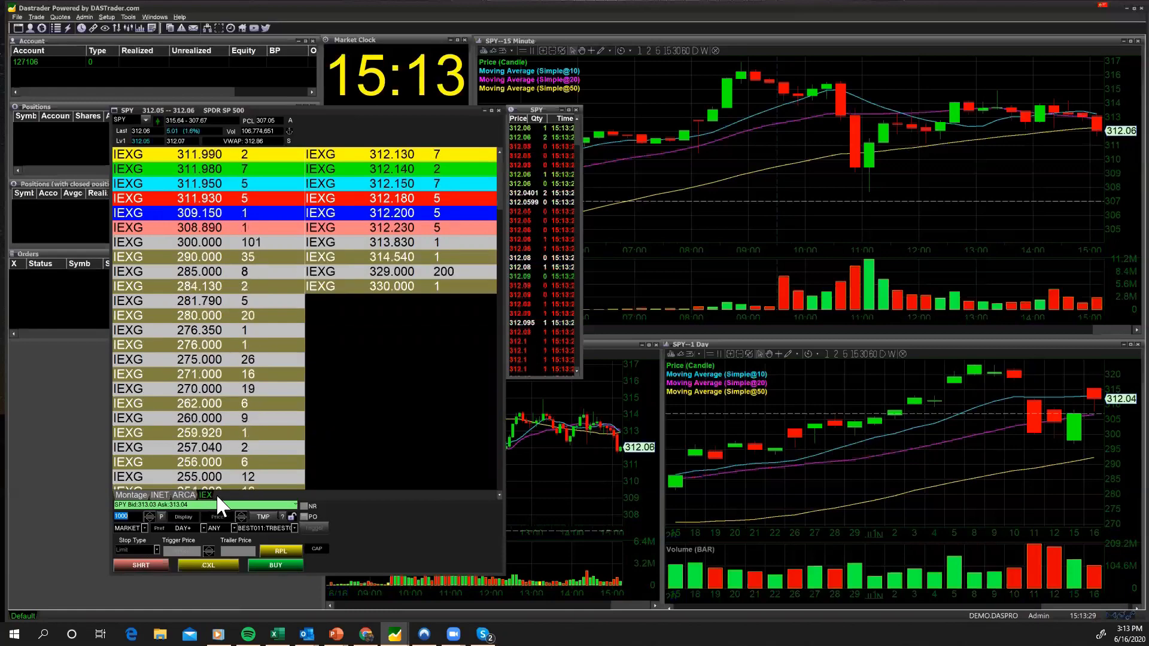
pyautogui.click(171, 494)
pyautogui.click(160, 494)
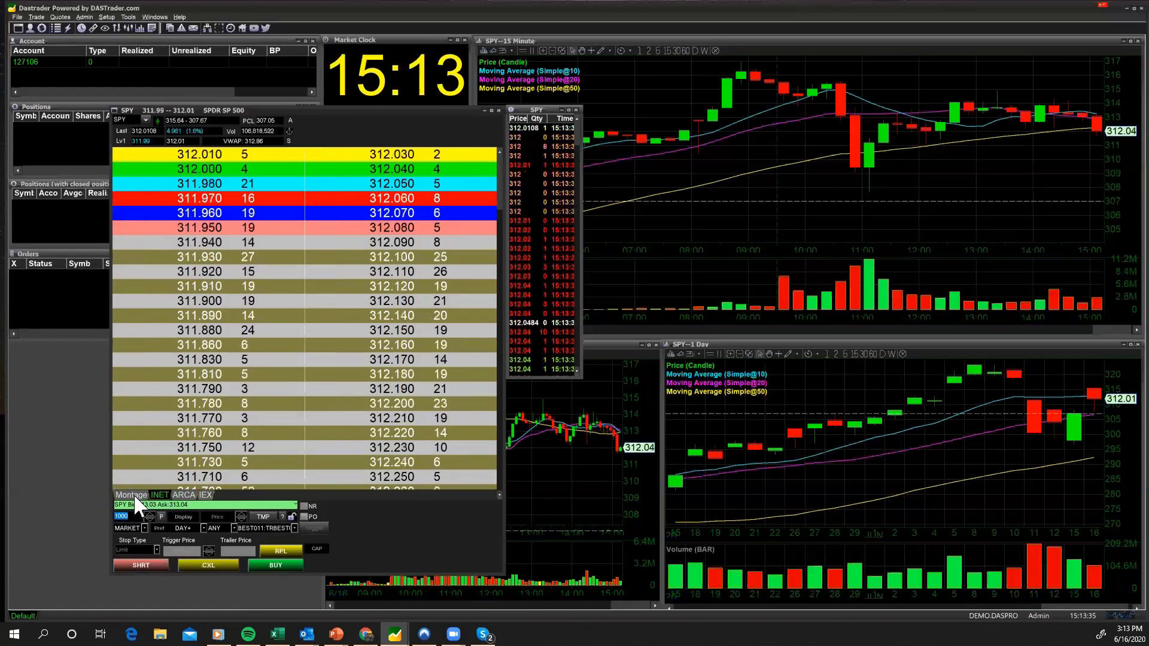
pyautogui.click(134, 494)
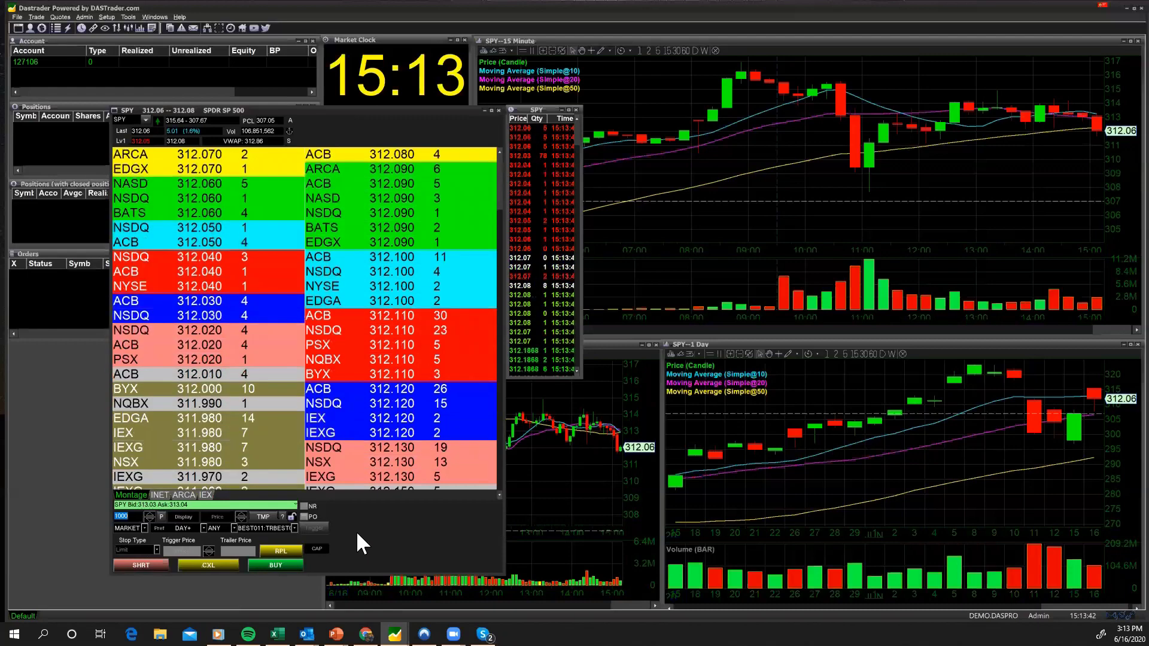
# - Open Local Default Order Configuration via Order Template, keeping N---NYSE as the exchange
pyautogui.rightClick(357, 530)
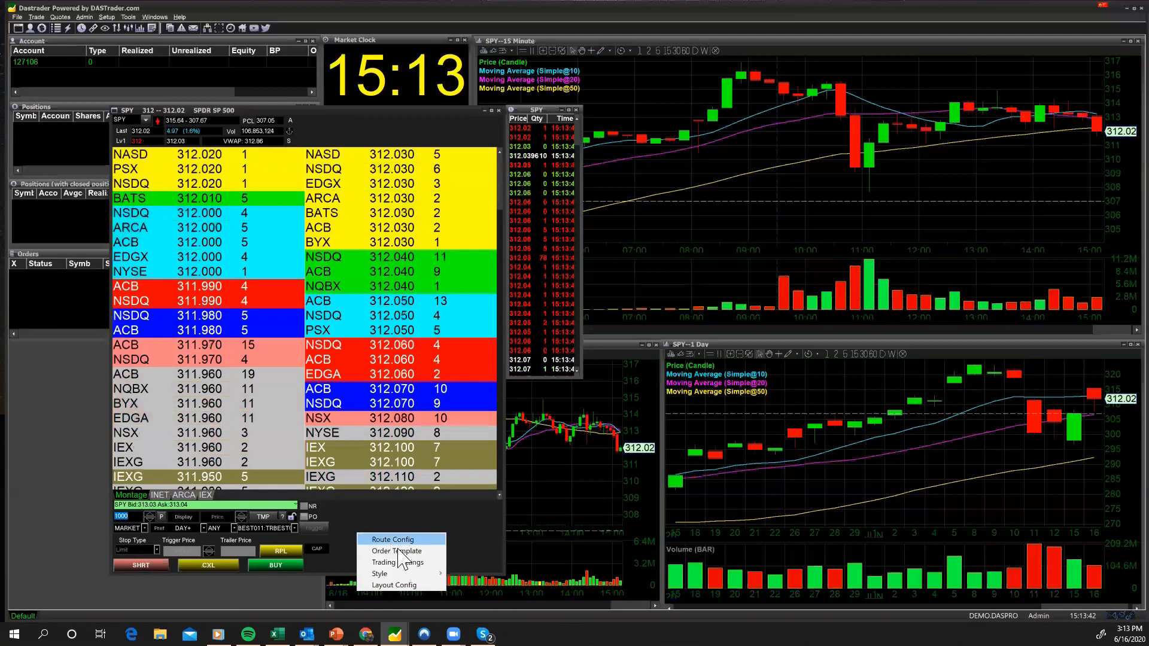
pyautogui.click(398, 550)
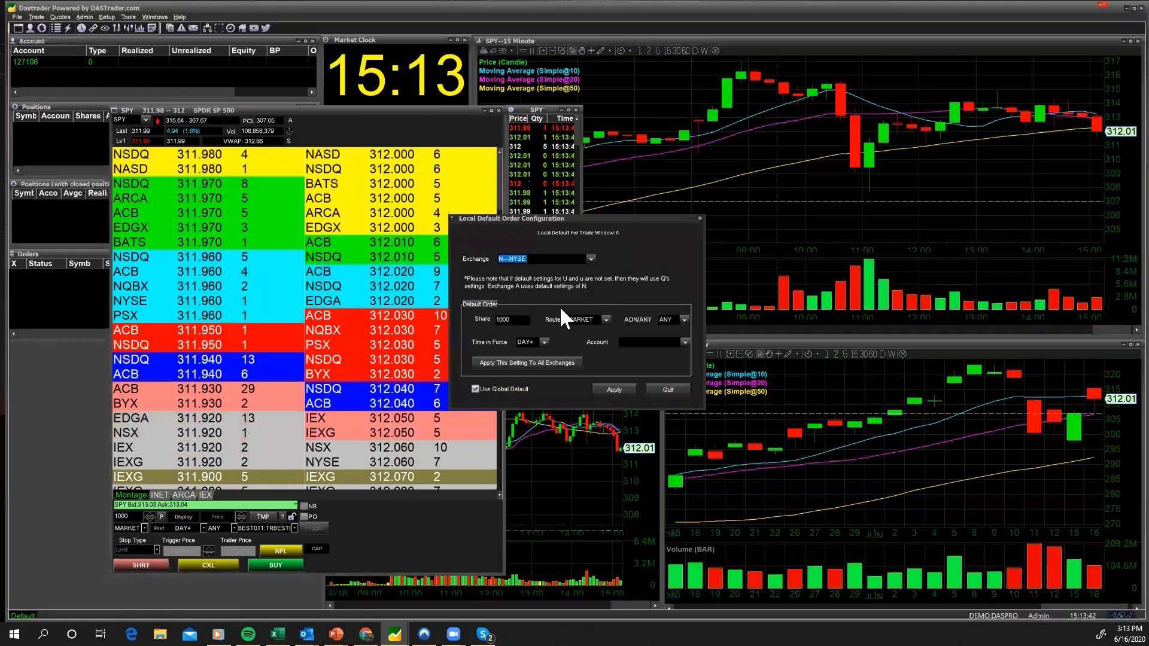
pyautogui.click(591, 257)
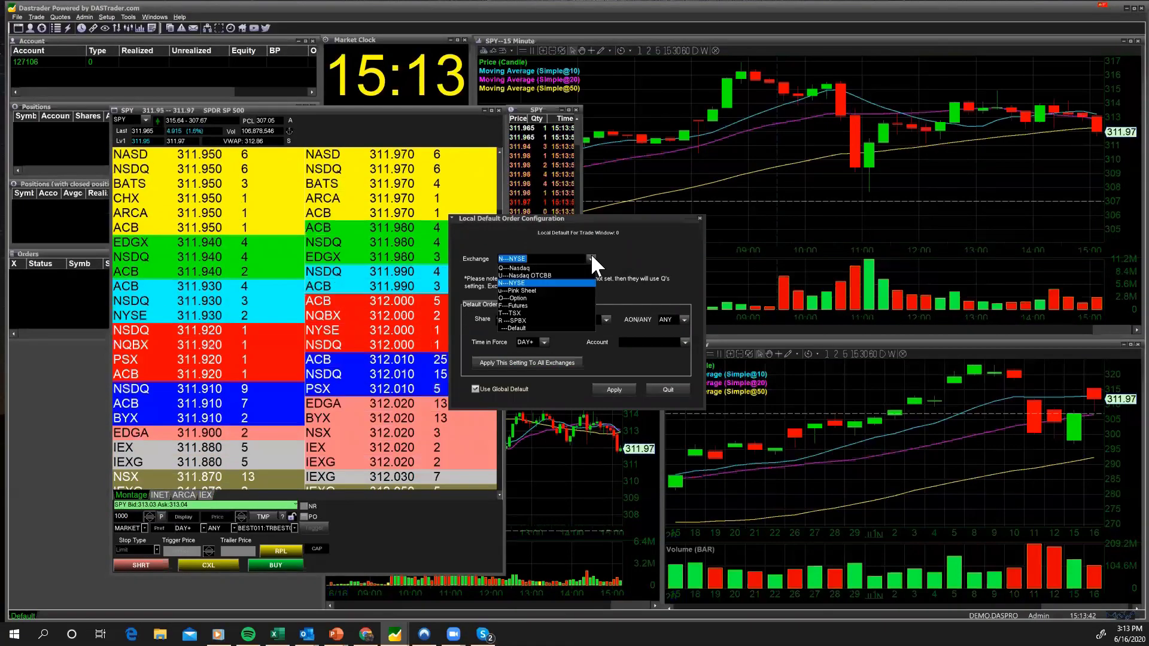
pyautogui.click(620, 246)
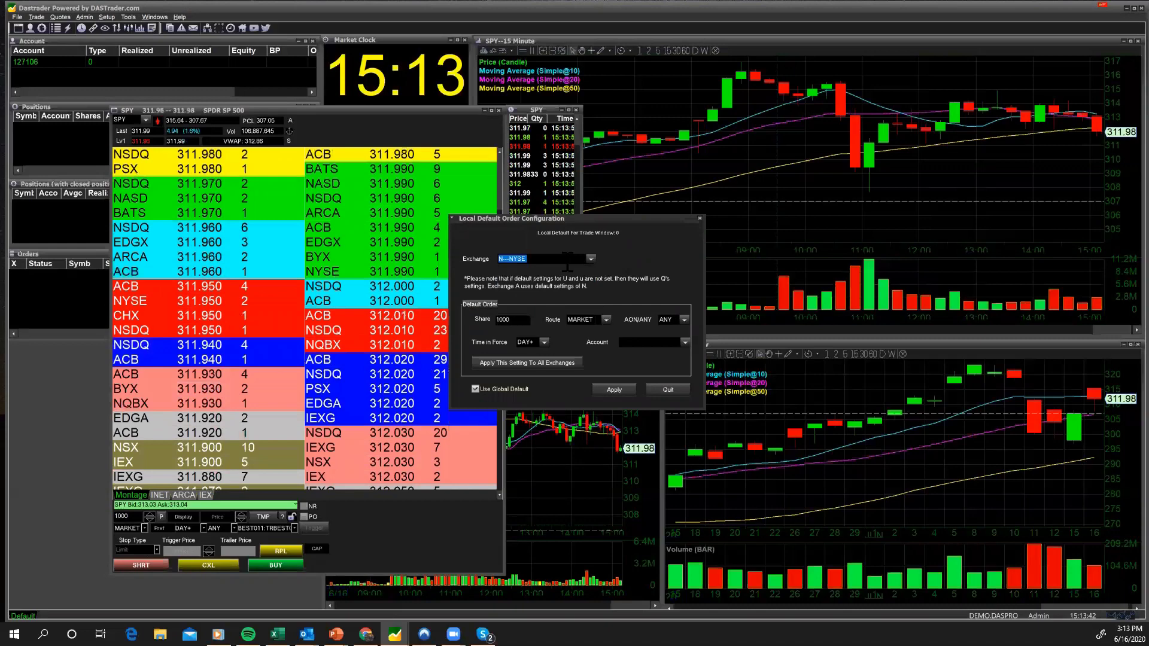
pyautogui.click(591, 257)
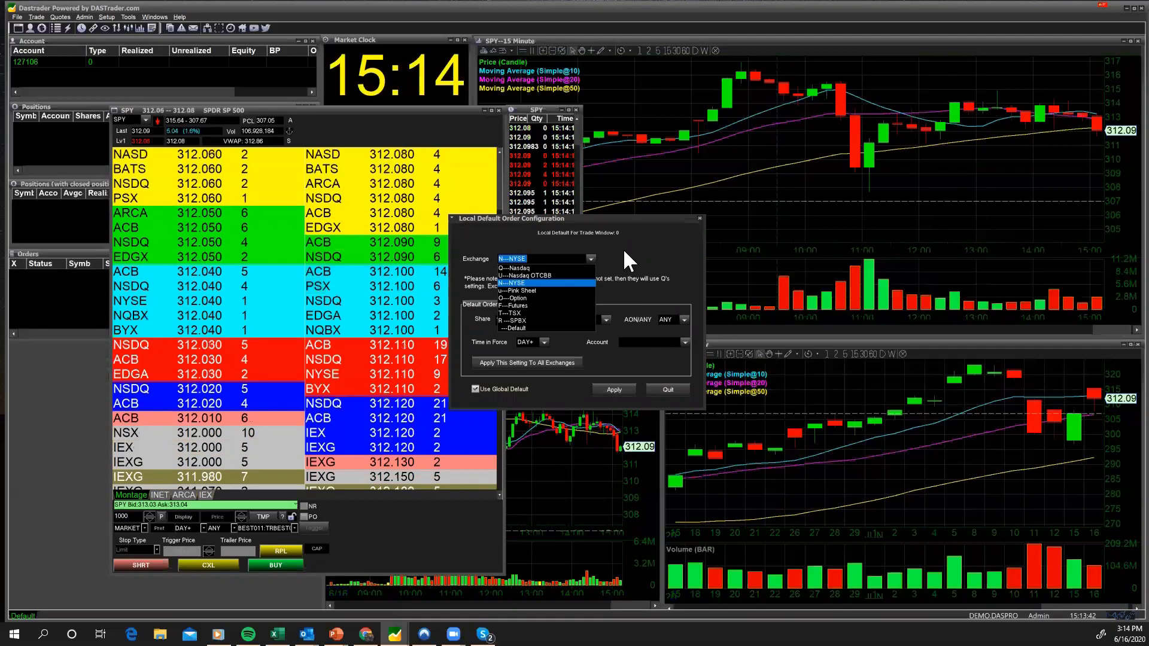
pyautogui.click(579, 258)
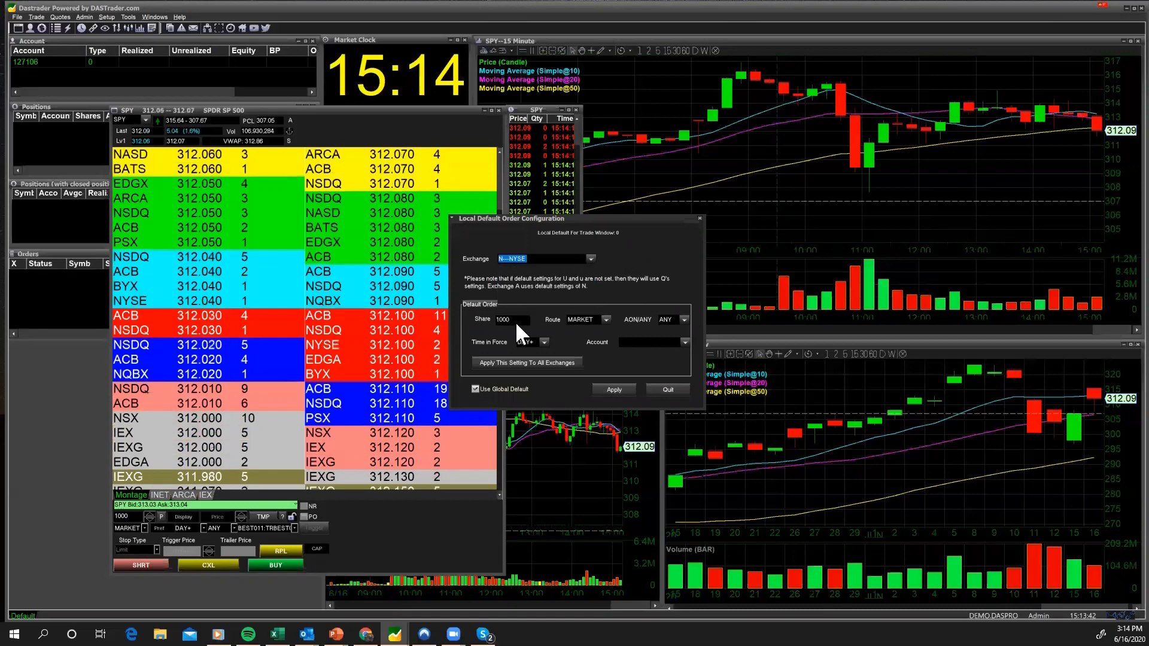
# - Set the NYSE default order to 100 shares on the LIMIT route with the trading account, and apply
pyautogui.click(515, 320)
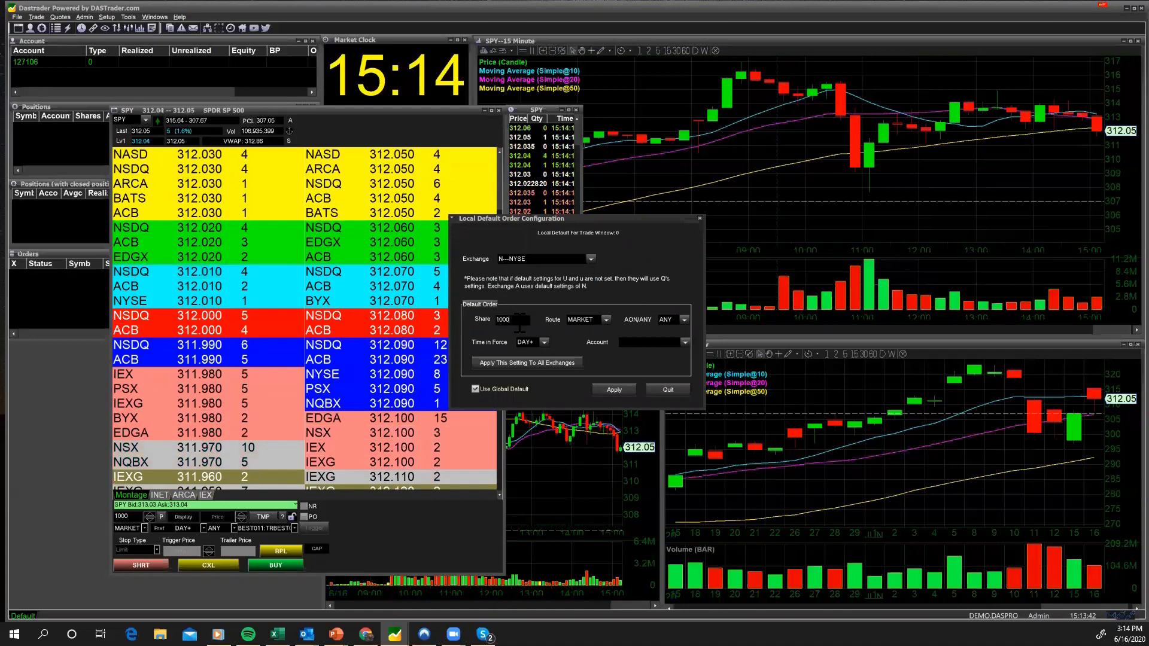
pyautogui.press('BackSpace')
pyautogui.press('BackSpace')
pyautogui.press('BackSpace')
pyautogui.press('BackSpace')
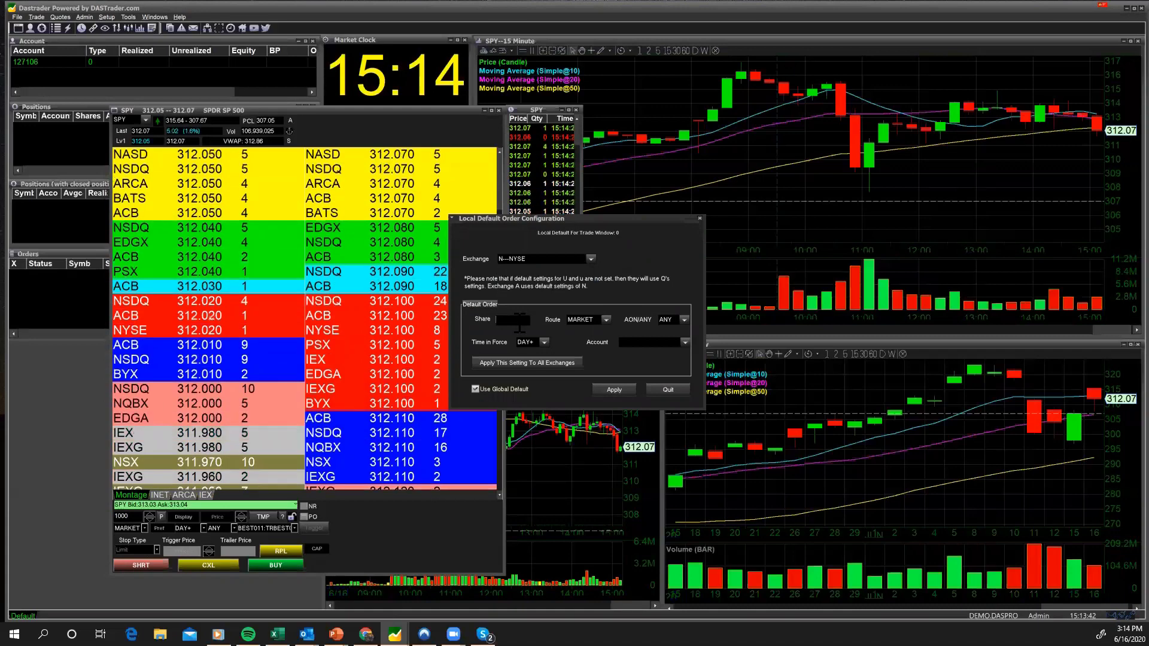
pyautogui.write('100')
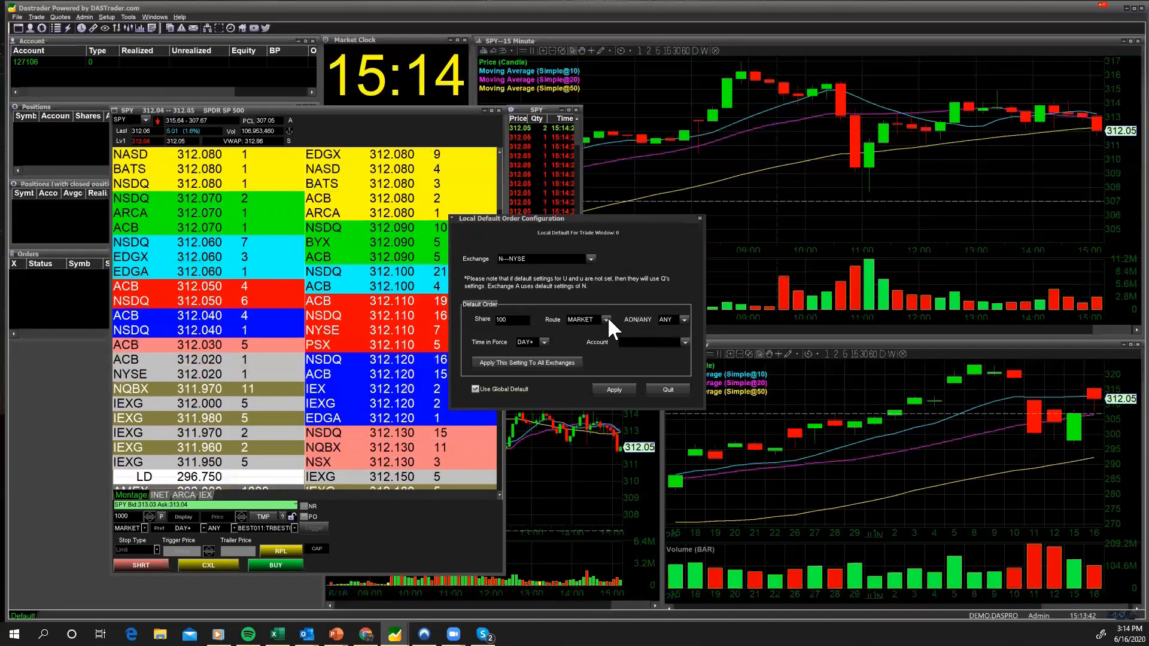
pyautogui.click(607, 319)
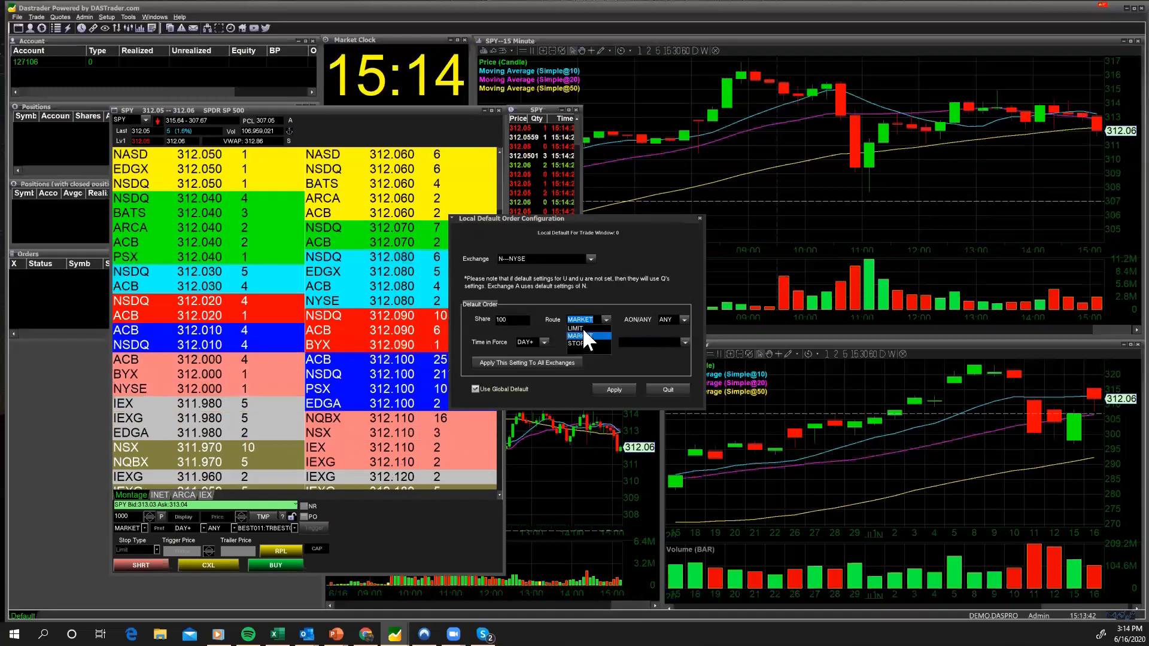
pyautogui.click(583, 327)
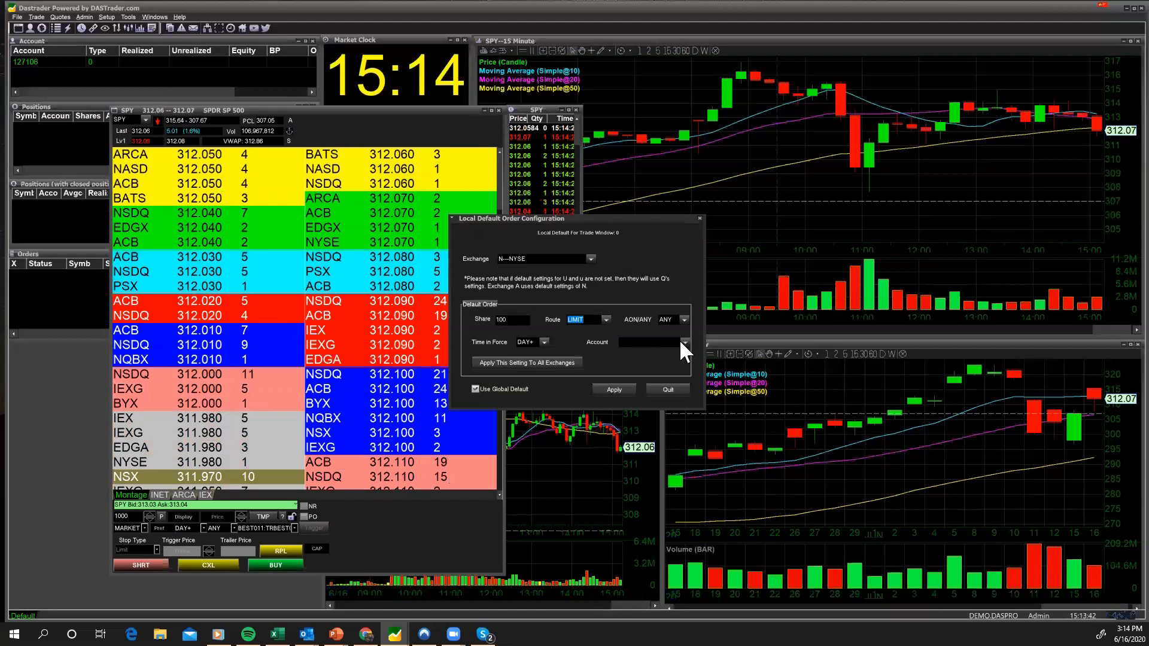
pyautogui.click(684, 342)
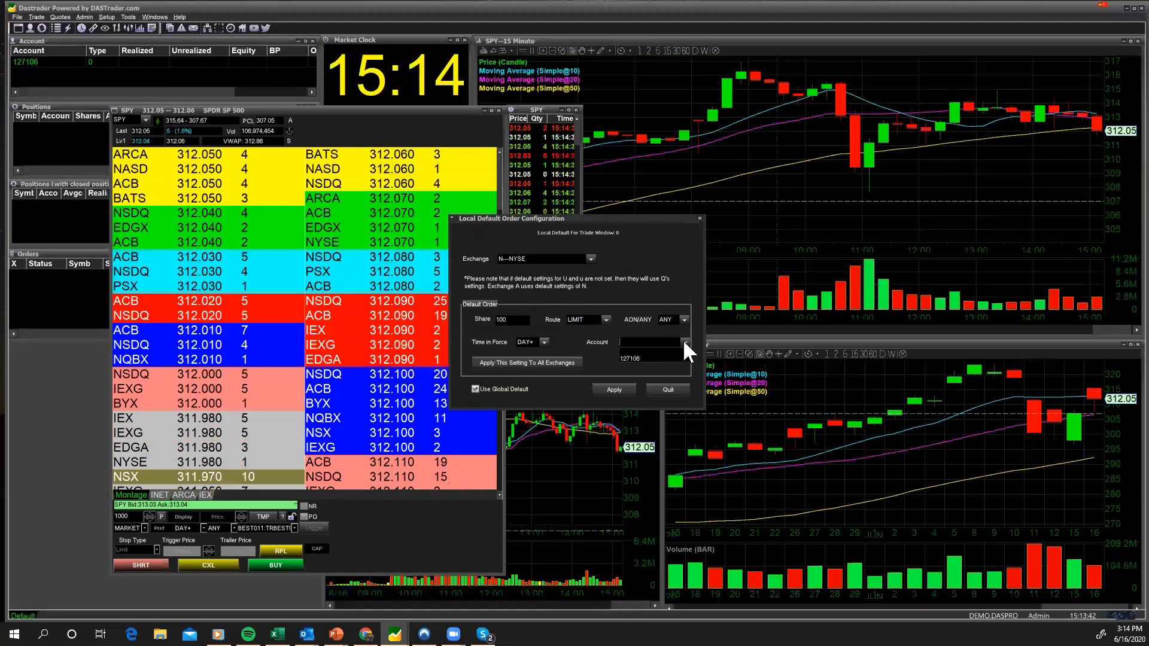
pyautogui.click(654, 357)
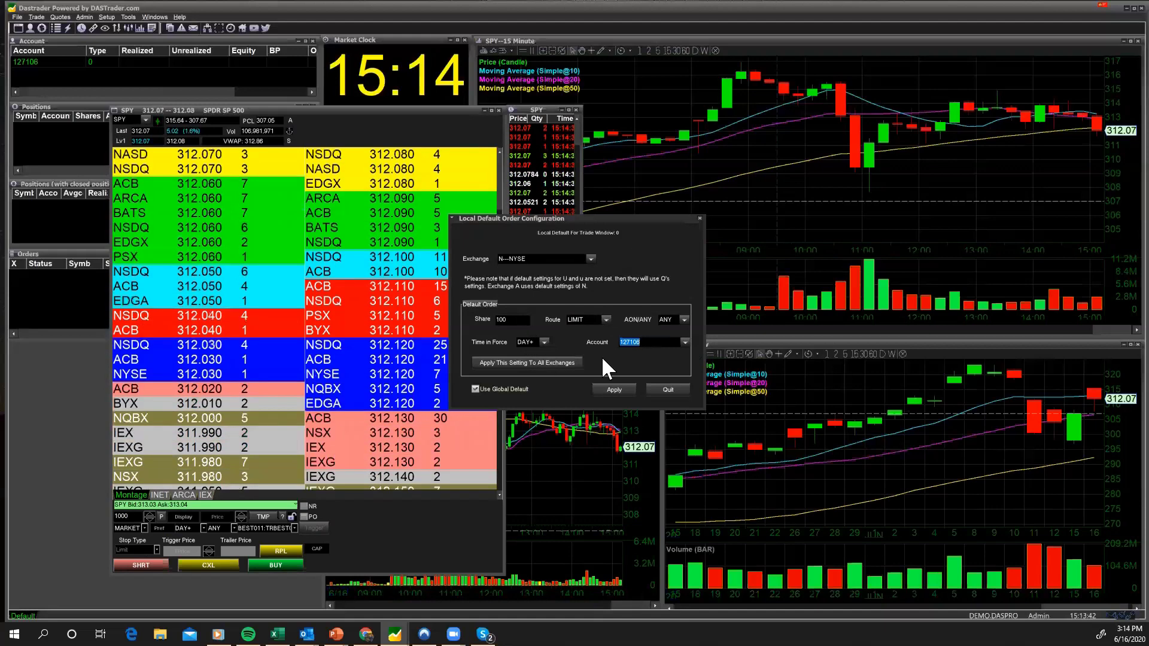
pyautogui.click(609, 390)
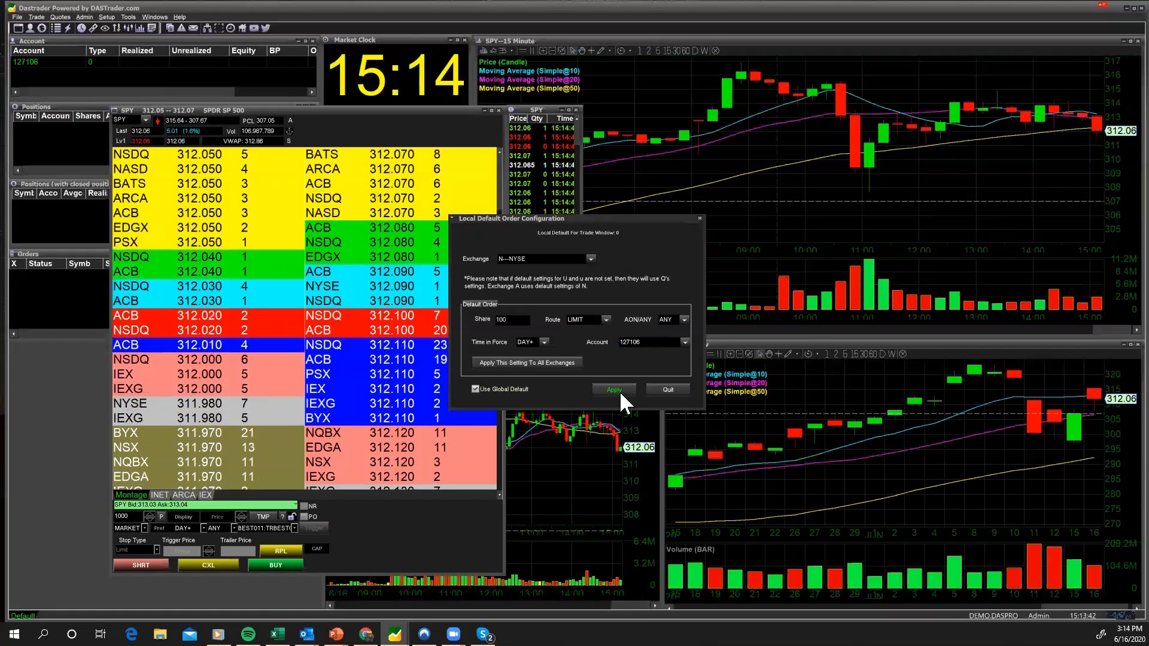
# - Select Q---Nasdaq and give it 100 shares, LIMIT route and the trading account, then apply
pyautogui.click(590, 260)
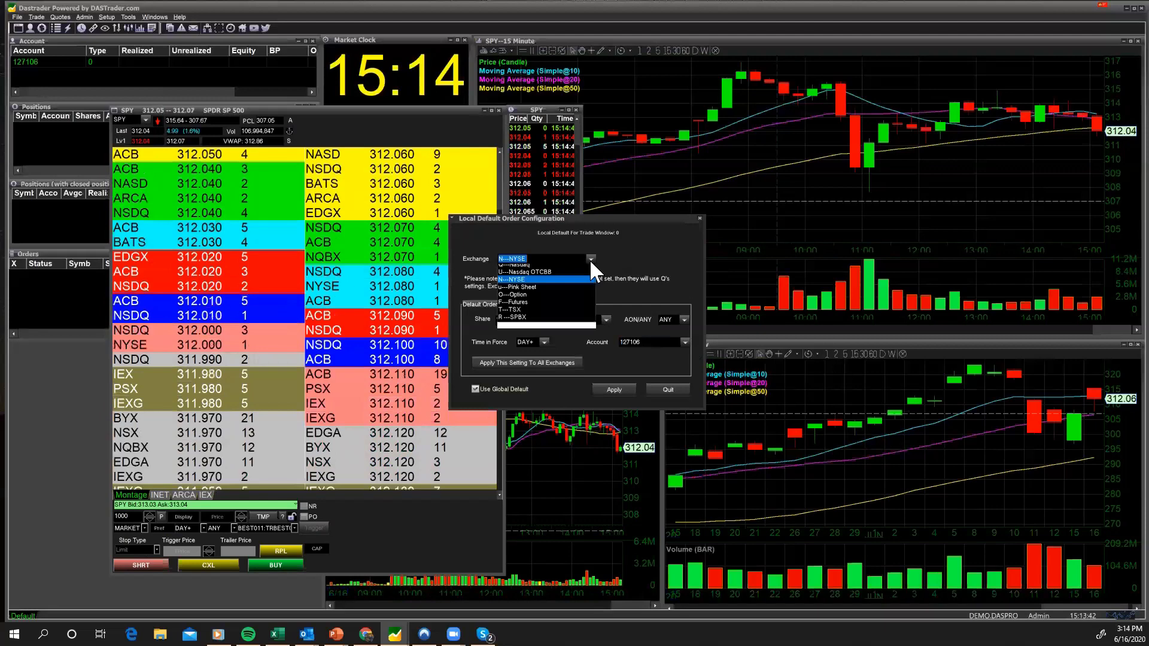
pyautogui.click(566, 265)
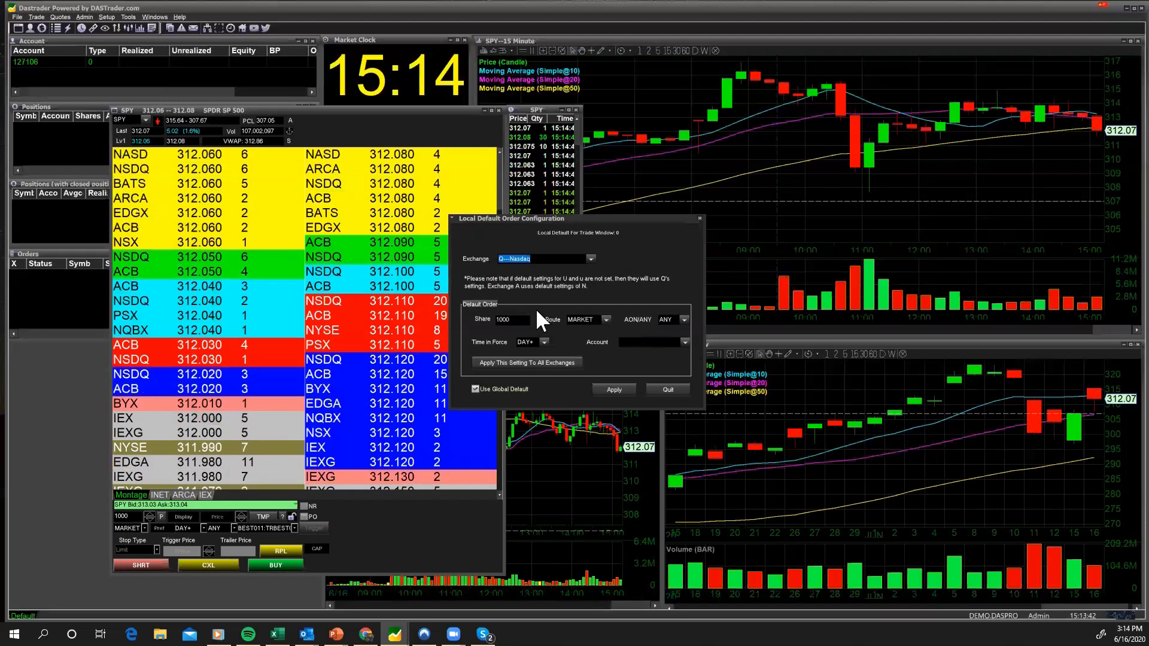
pyautogui.click(523, 319)
pyautogui.press('BackSpace')
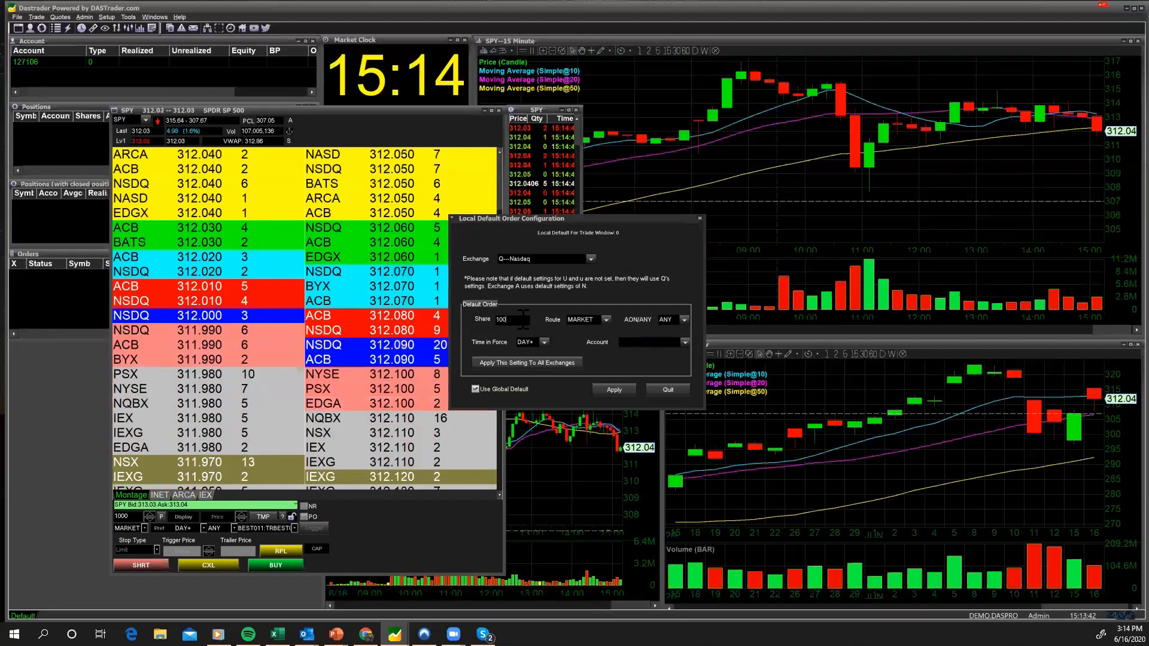
pyautogui.press('BackSpace')
pyautogui.press('BackSpace')
pyautogui.press('BackSpace')
pyautogui.write('1')
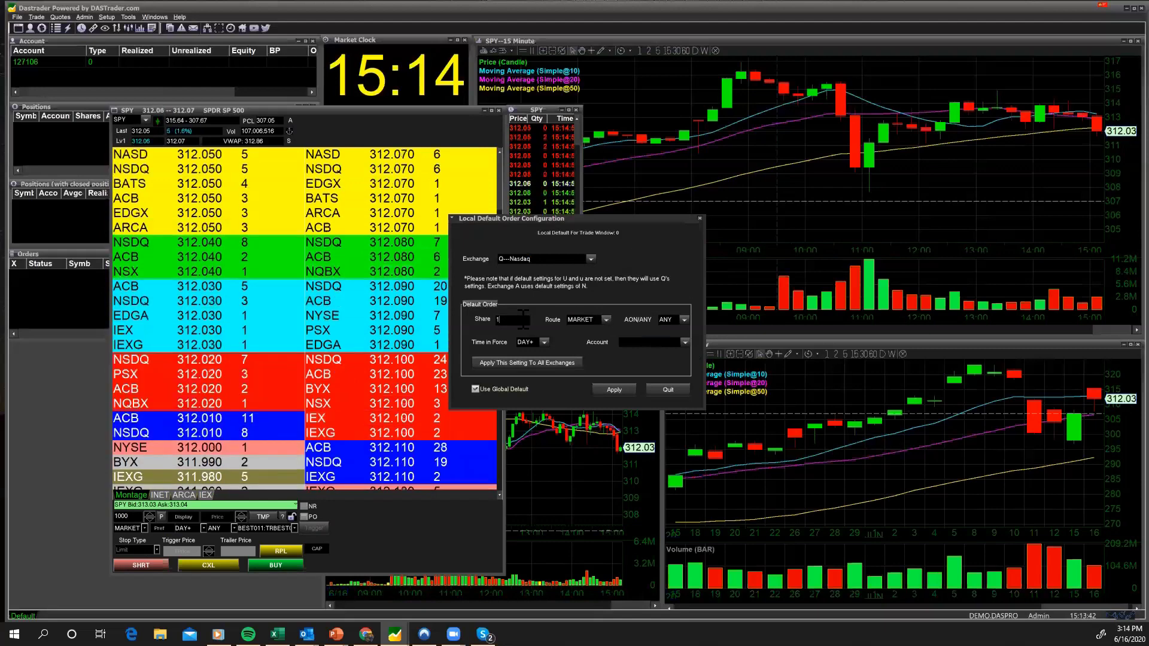
pyautogui.write('00')
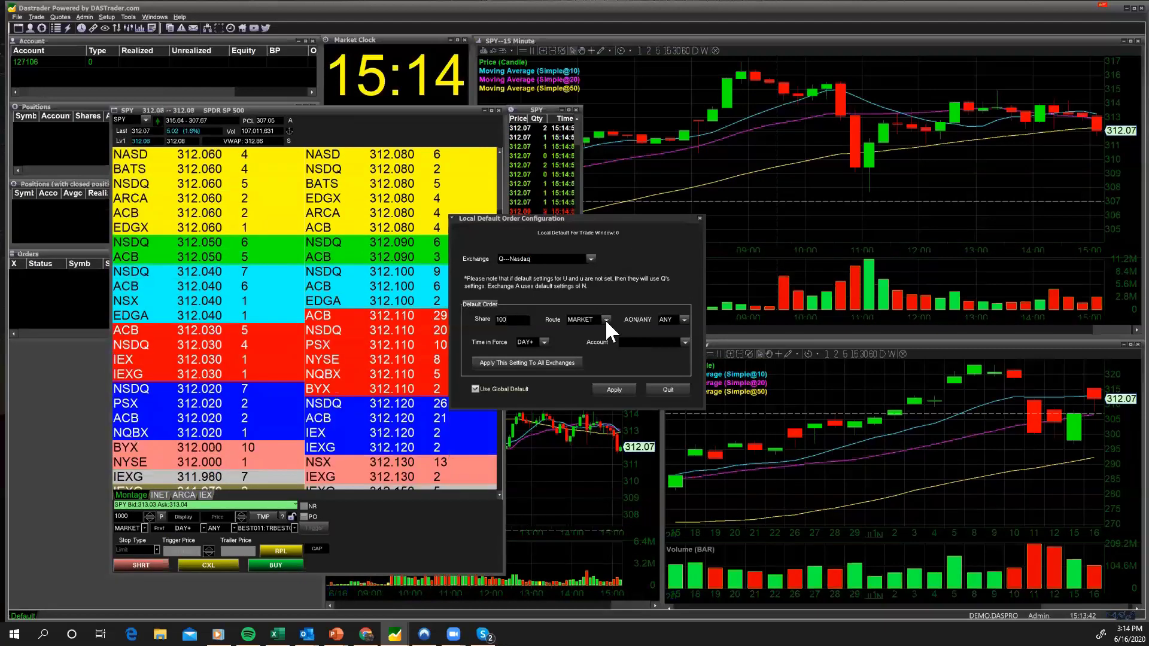
pyautogui.click(591, 321)
pyautogui.click(583, 333)
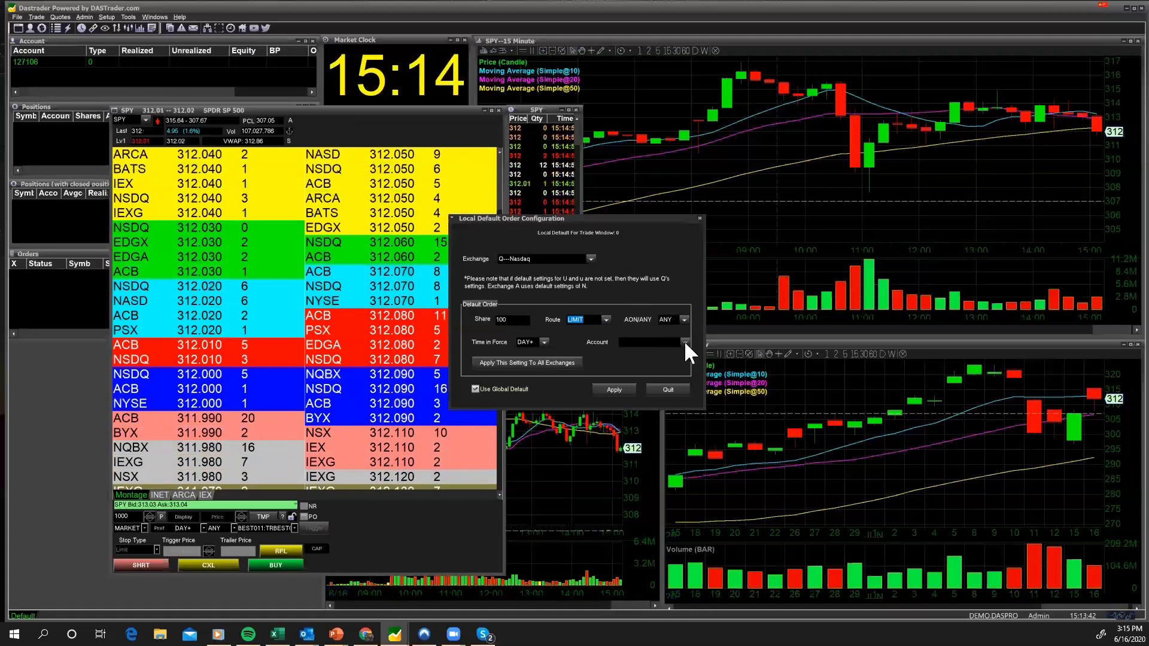
pyautogui.click(653, 342)
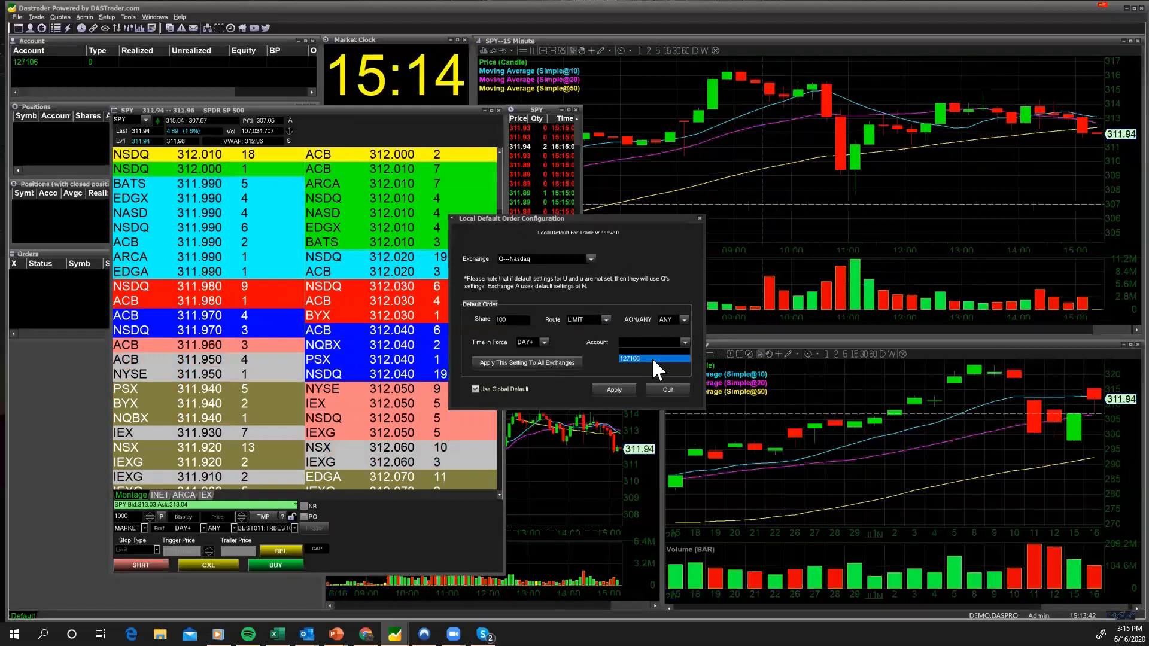
pyautogui.click(648, 357)
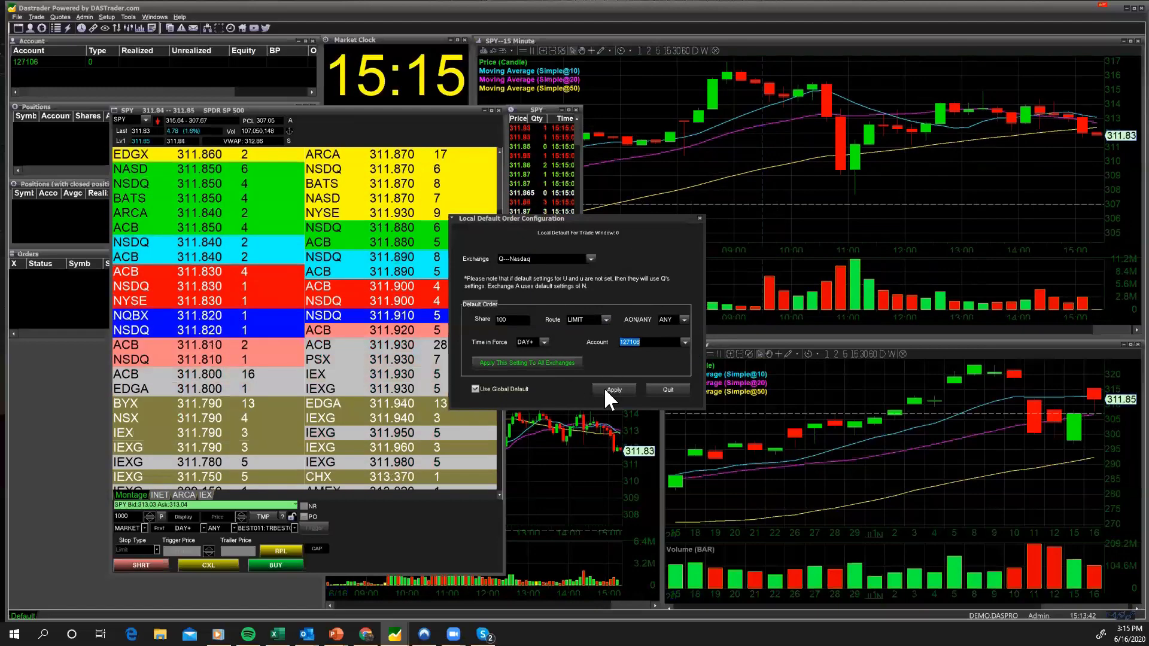
pyautogui.click(611, 390)
pyautogui.click(605, 390)
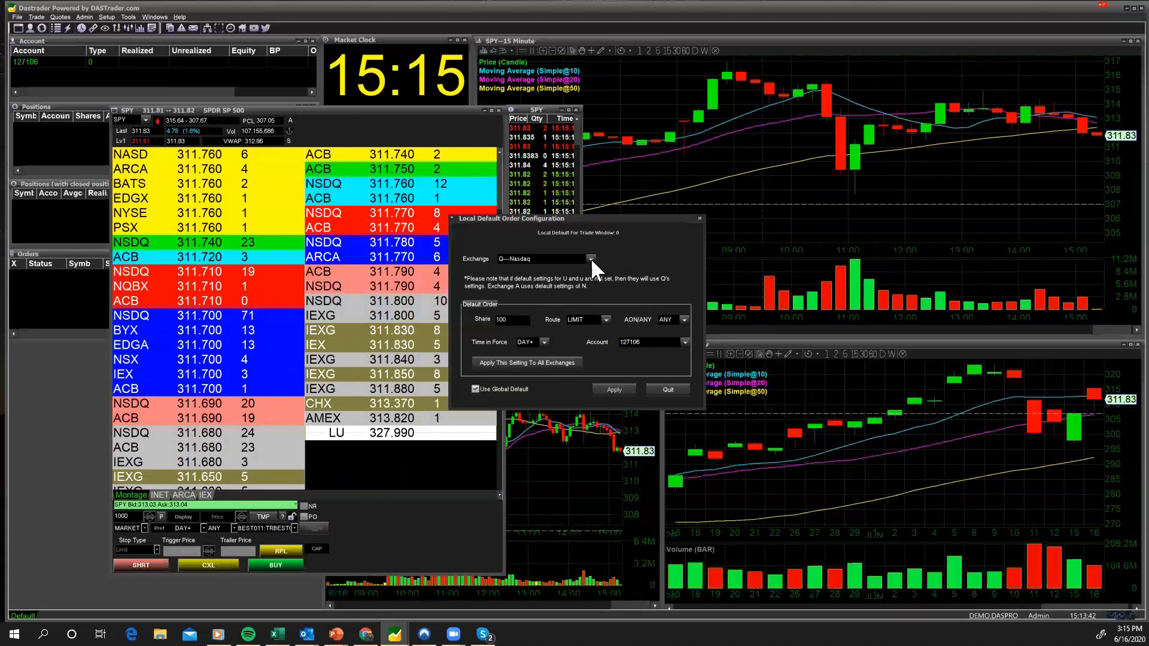
# - Switch the default order exchange to Pink Sheet and set the share quantity to 1000
pyautogui.click(591, 257)
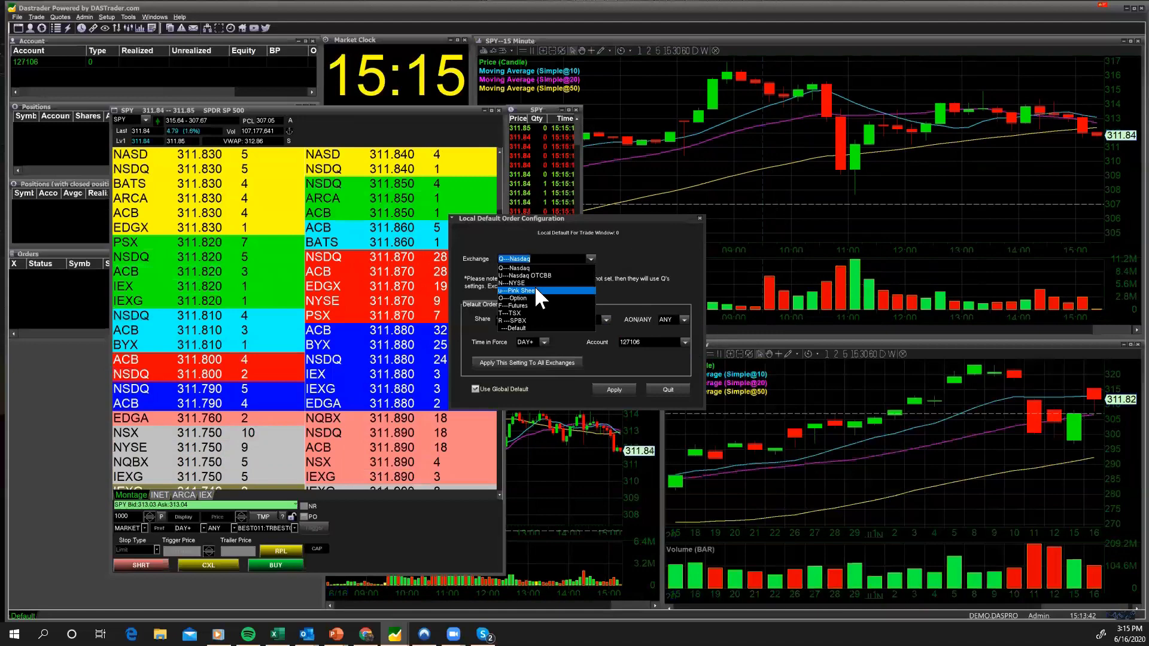
pyautogui.click(534, 290)
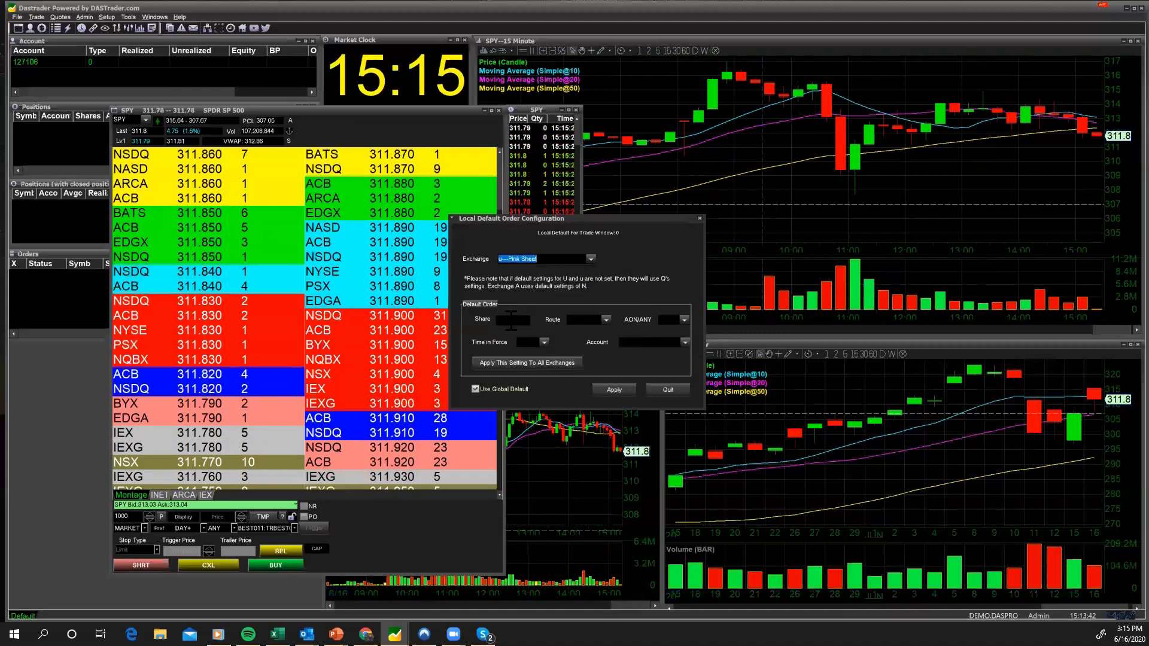
pyautogui.click(510, 320)
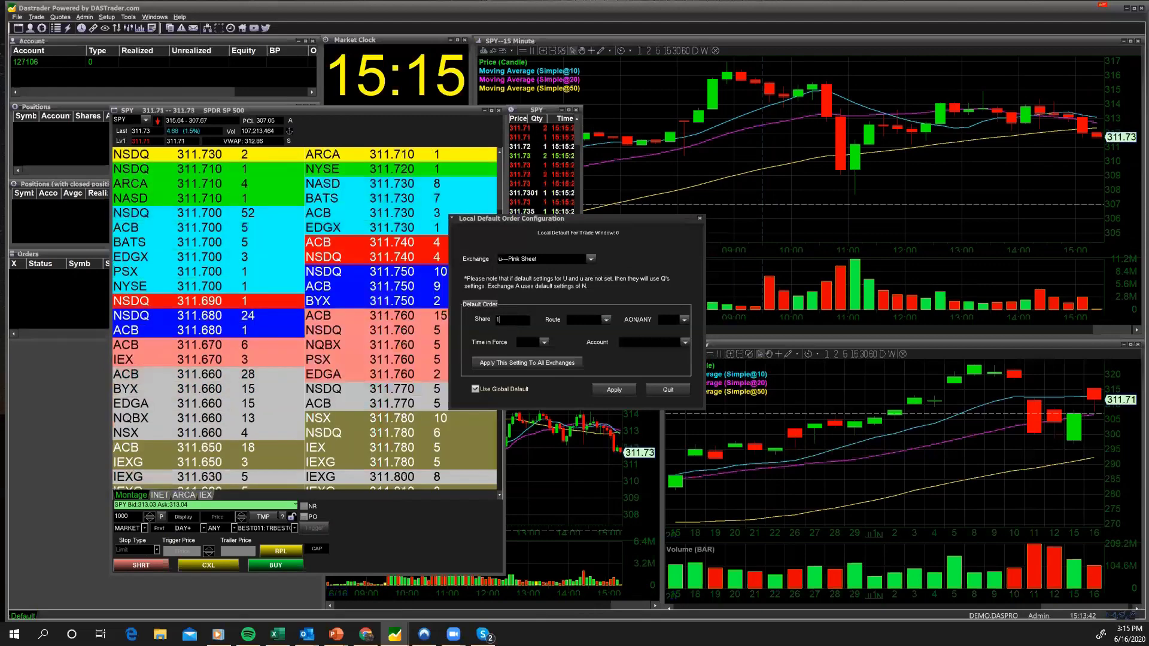
pyautogui.write('1')
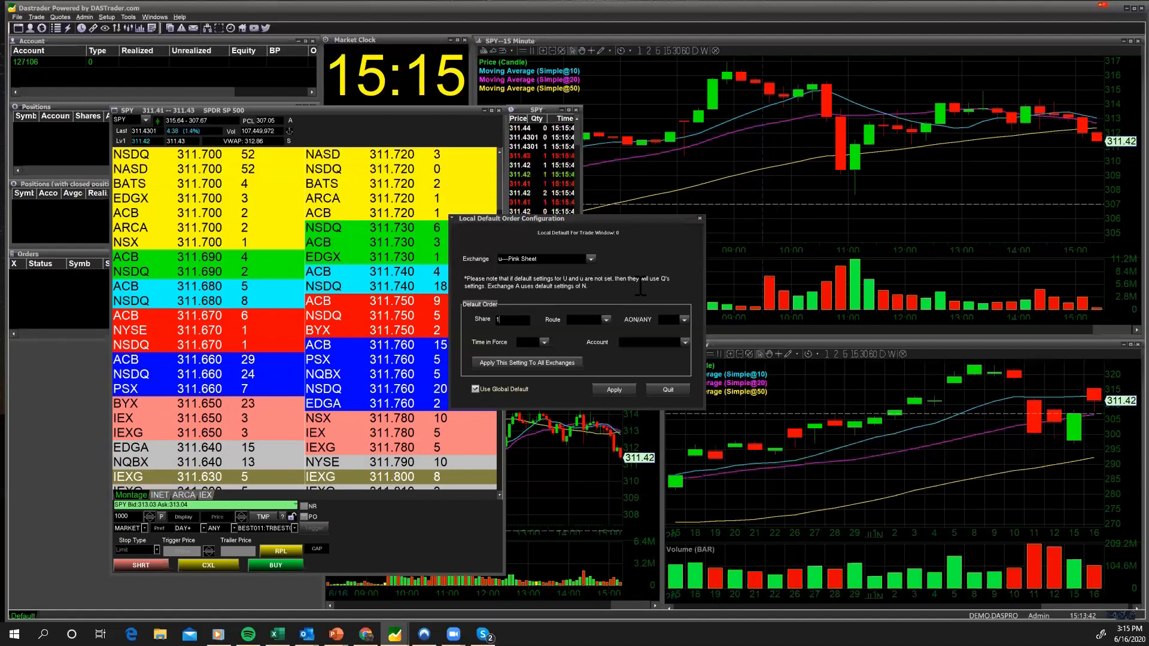
pyautogui.write('00000000')
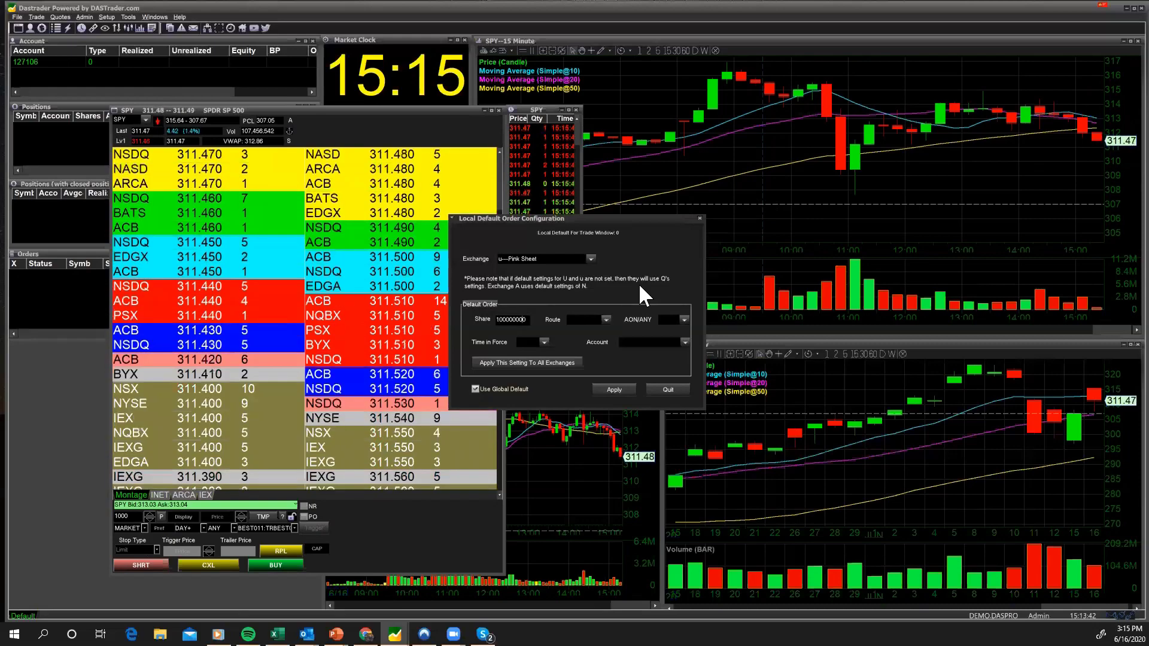
pyautogui.press('BackSpace')
pyautogui.press('BackSpace')
pyautogui.press('BackSpace')
pyautogui.press('BackSpace')
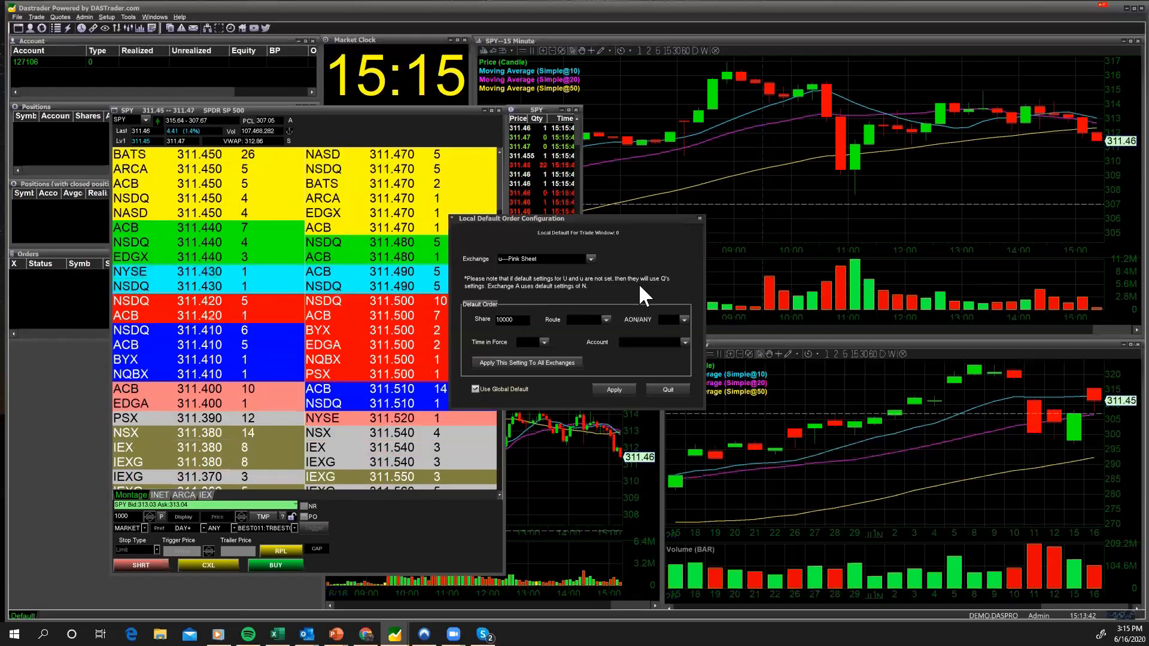
pyautogui.press('BackSpace')
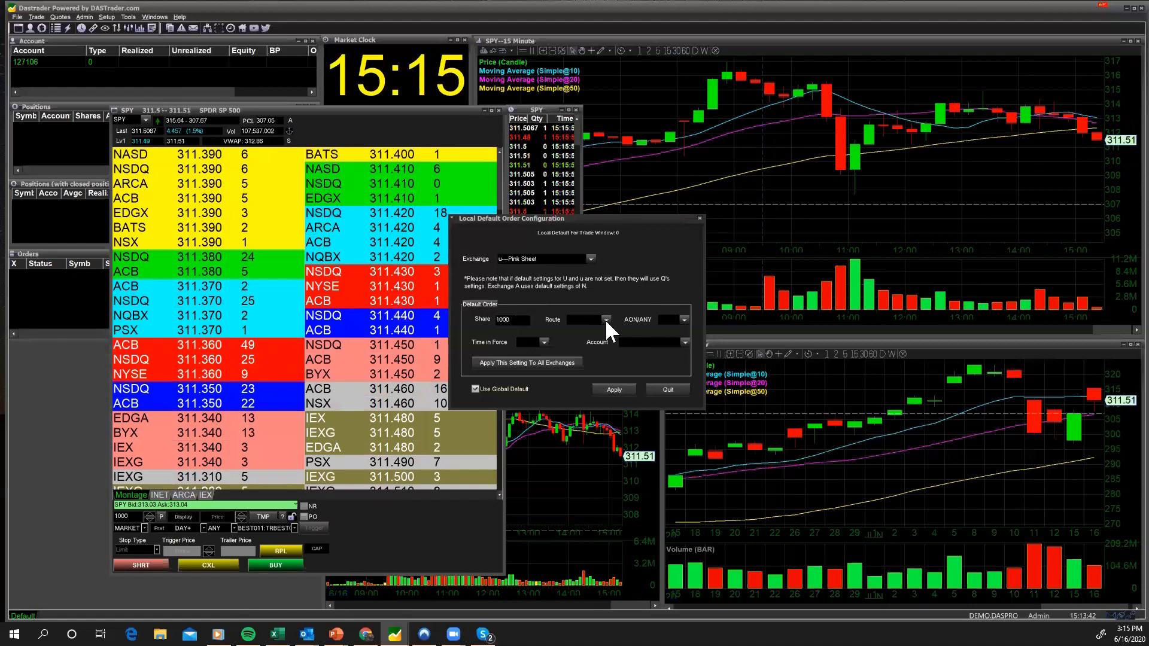
# - Make LIMIT the Pink Sheet default route with DAY+ time in force
pyautogui.click(605, 319)
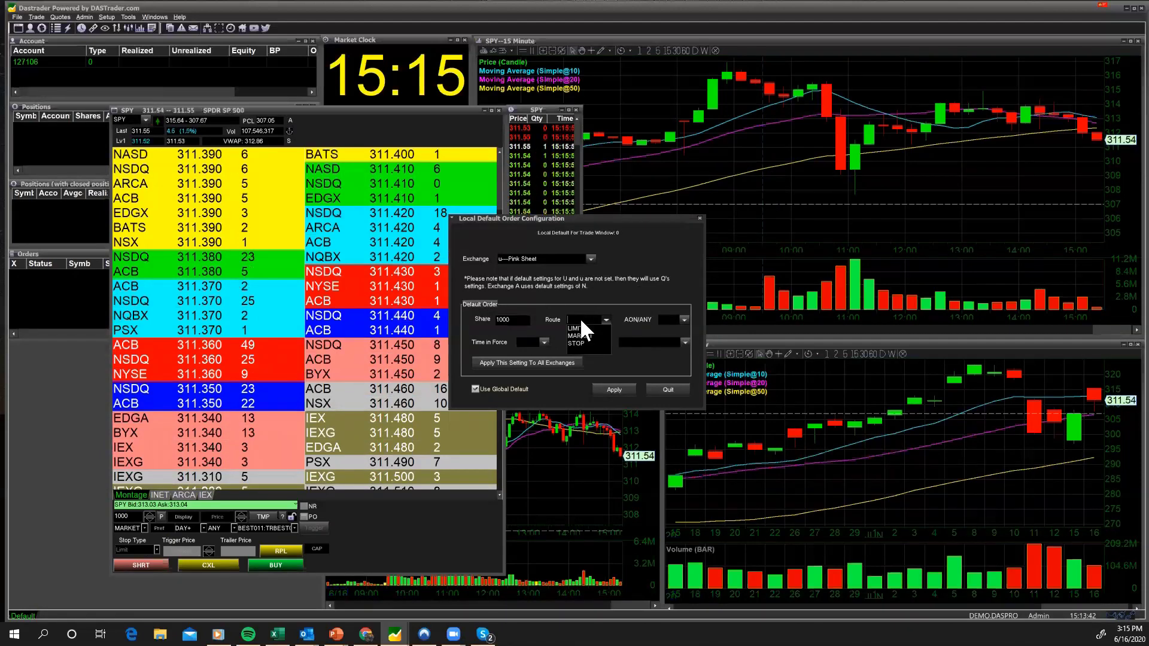
pyautogui.click(579, 326)
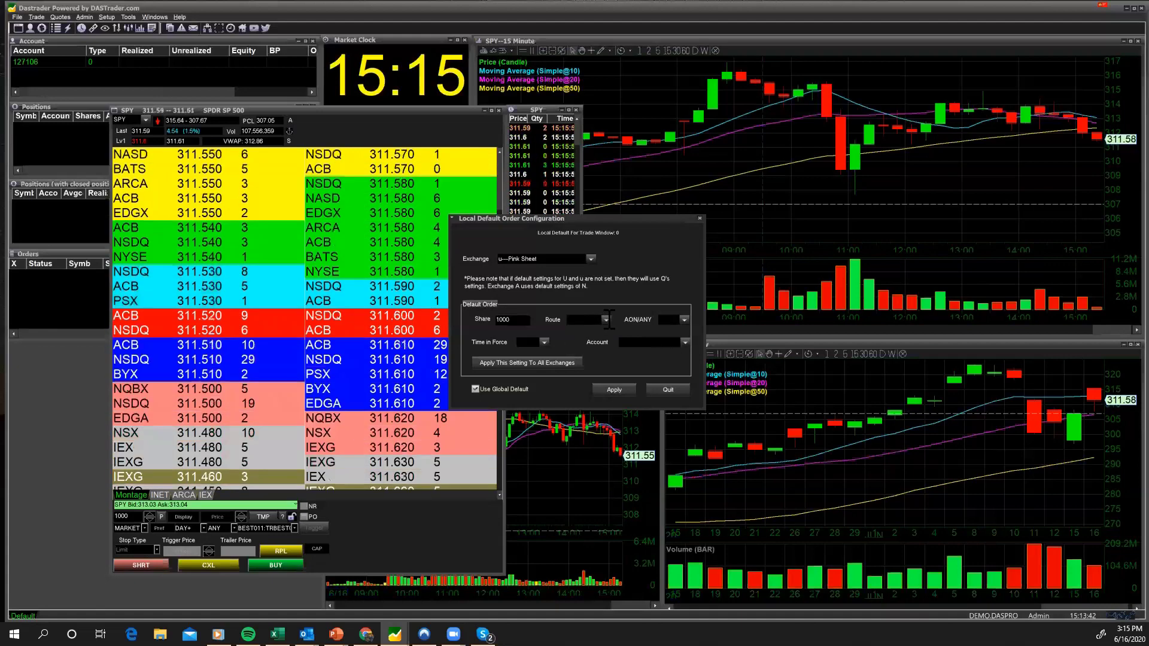
pyautogui.click(582, 323)
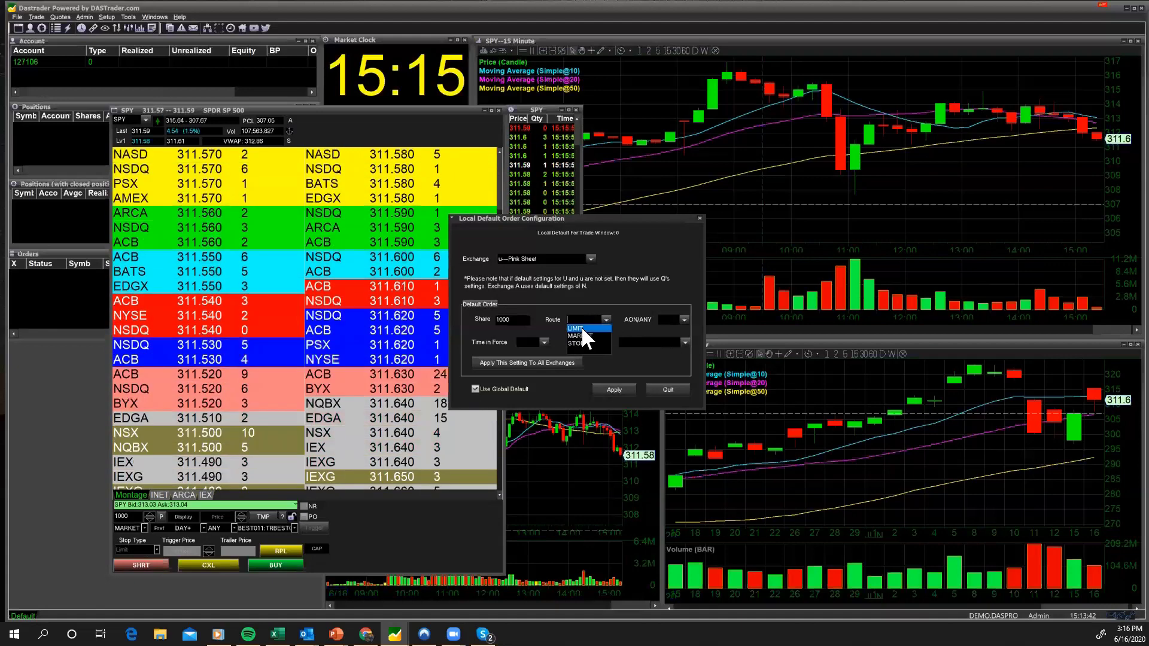
pyautogui.click(545, 338)
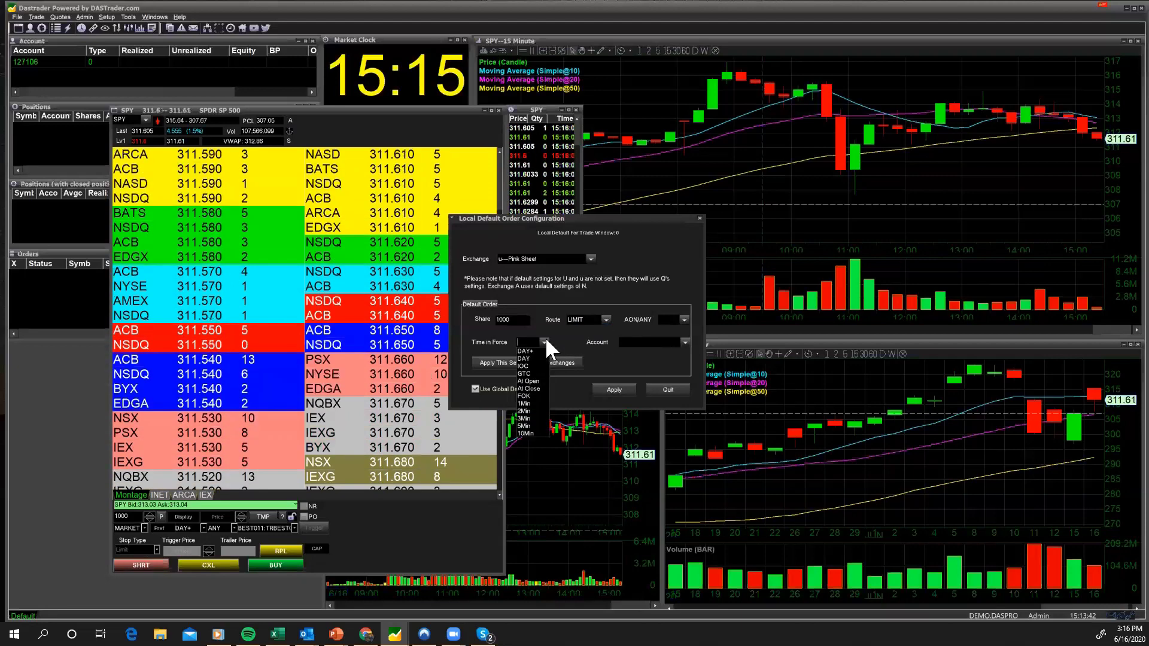
pyautogui.click(543, 342)
pyautogui.click(528, 351)
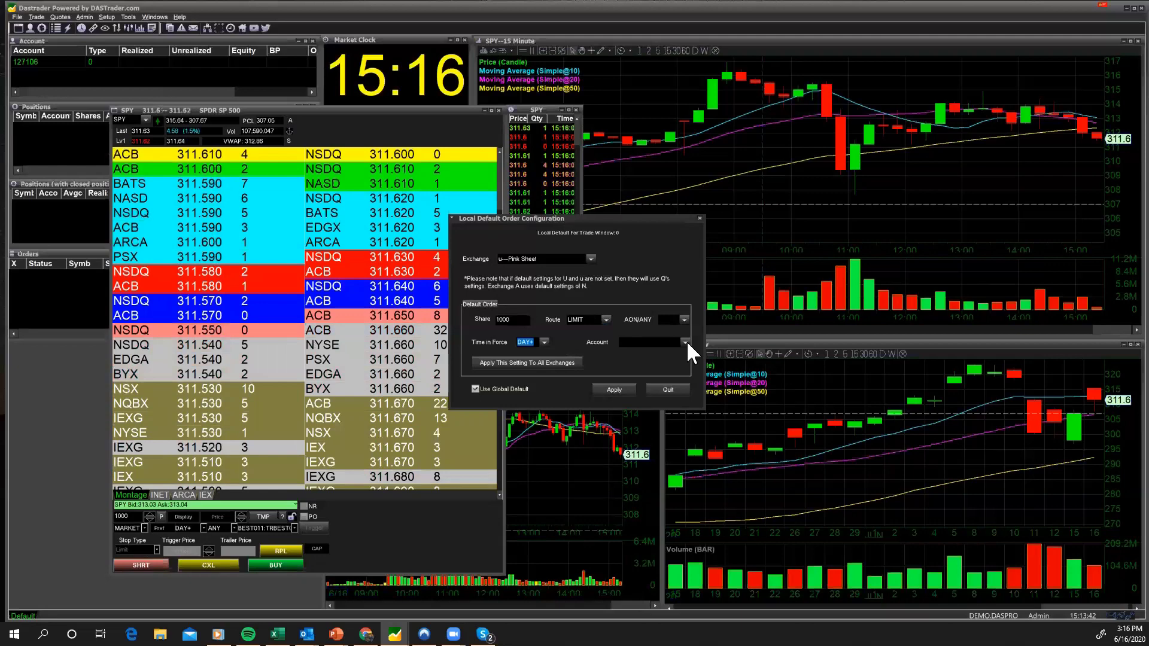
# - Choose the trading account, apply the Pink Sheet defaults, and quit the configuration
pyautogui.click(686, 342)
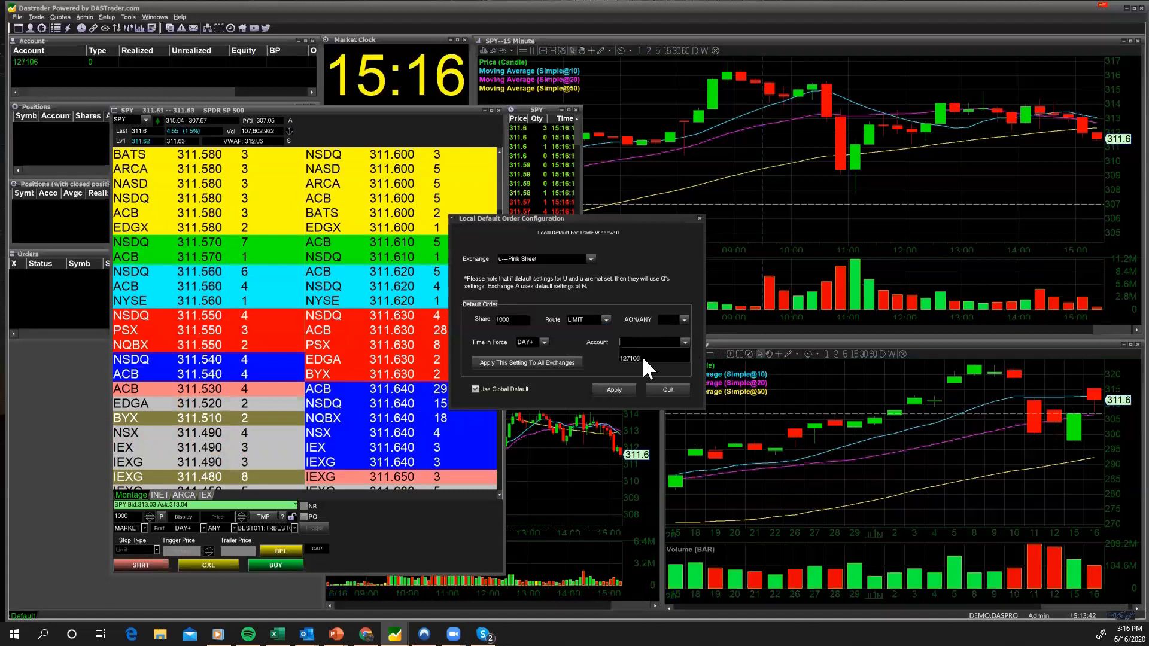
pyautogui.click(641, 356)
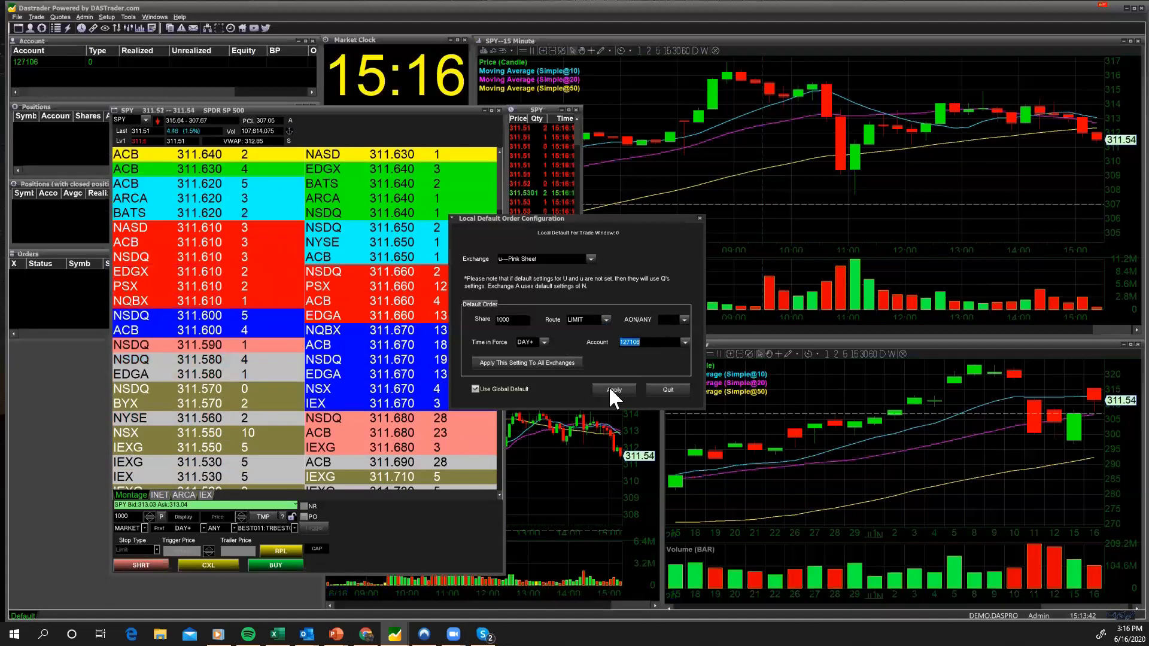
pyautogui.click(611, 390)
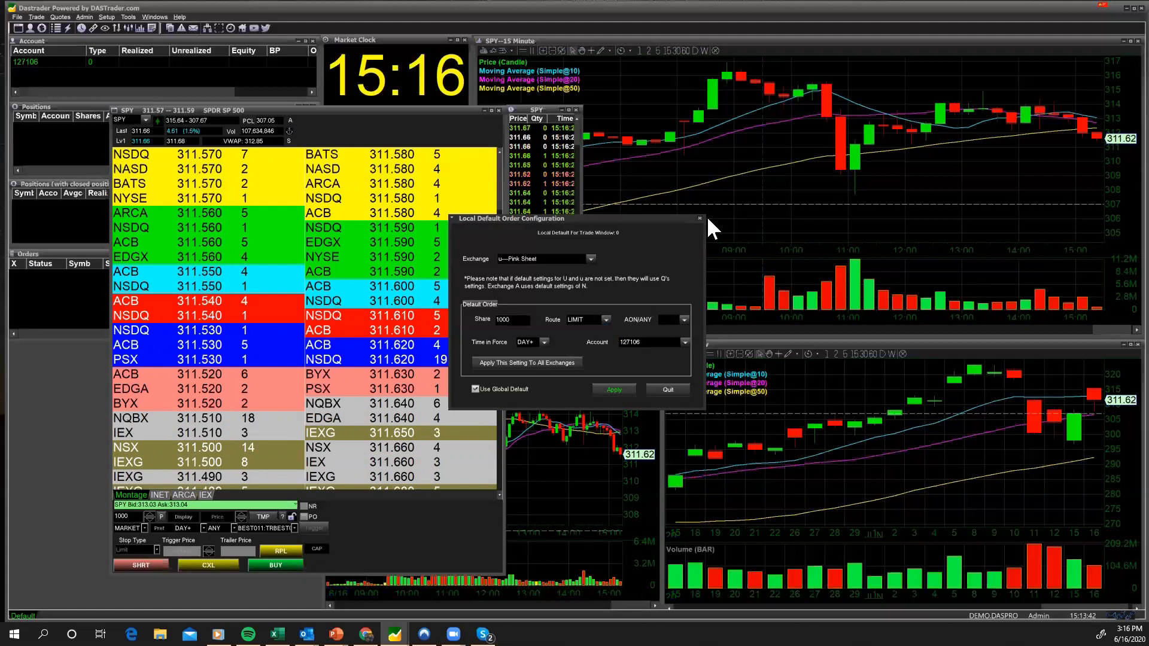
pyautogui.click(665, 389)
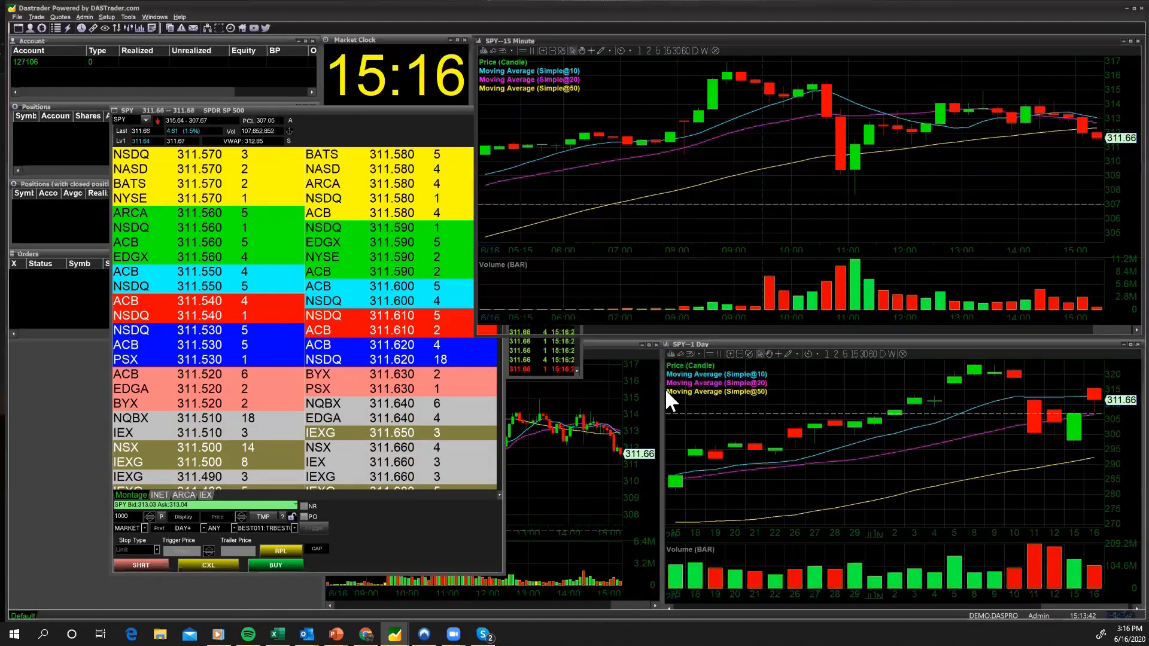
pyautogui.click(389, 522)
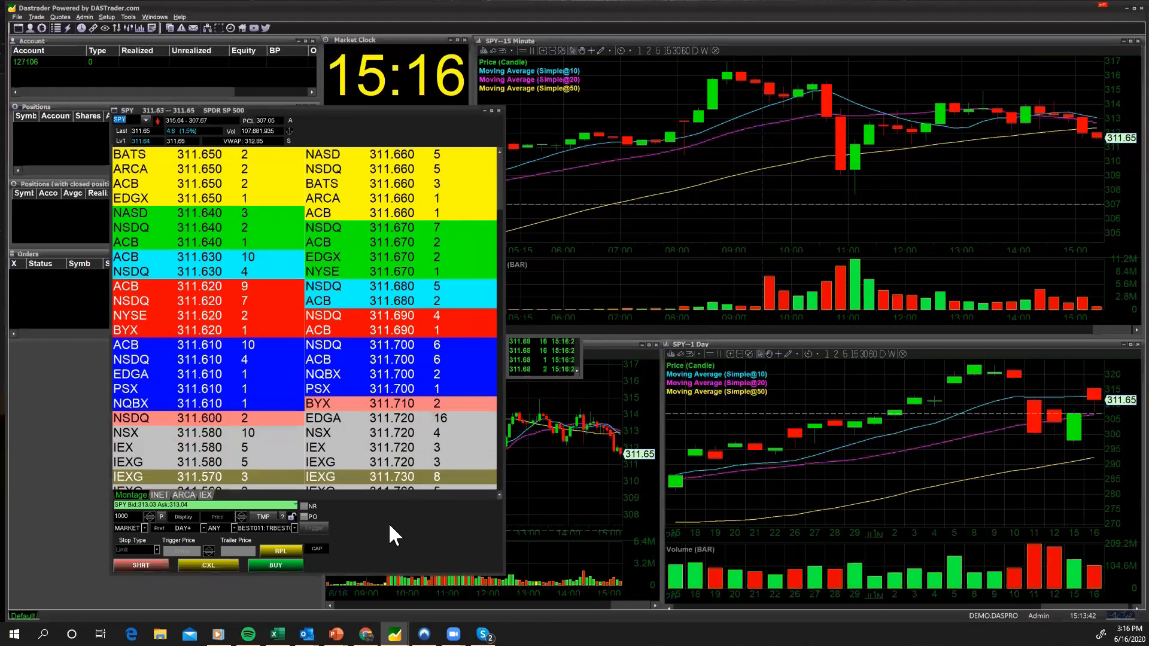
pyautogui.rightClick(369, 501)
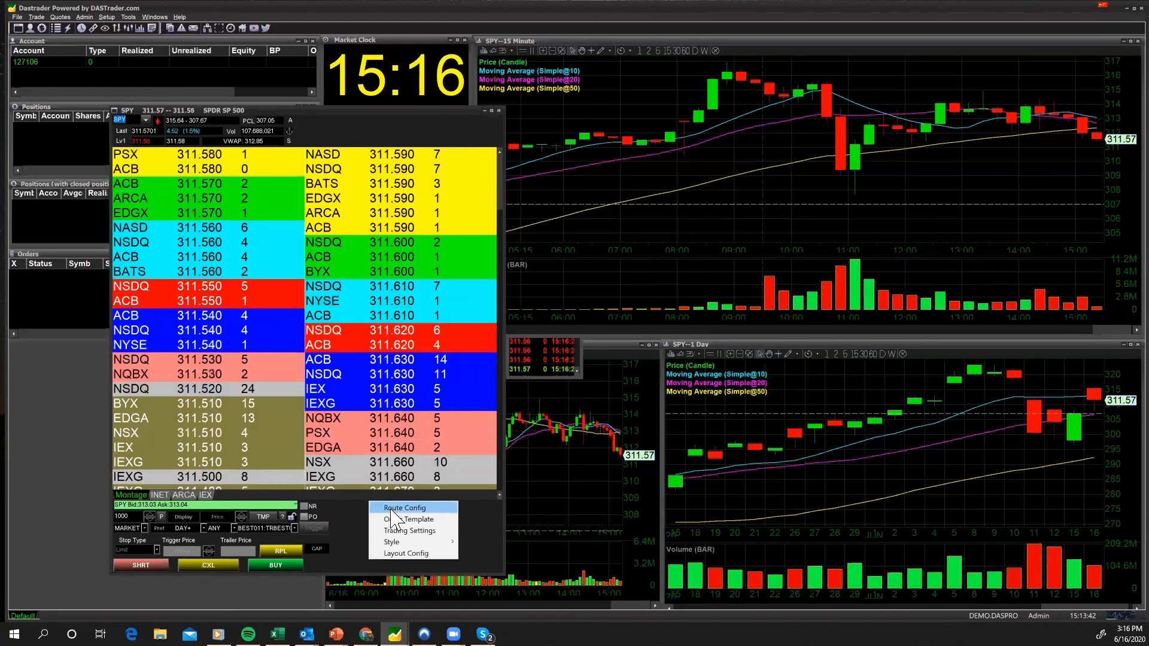
pyautogui.click(395, 507)
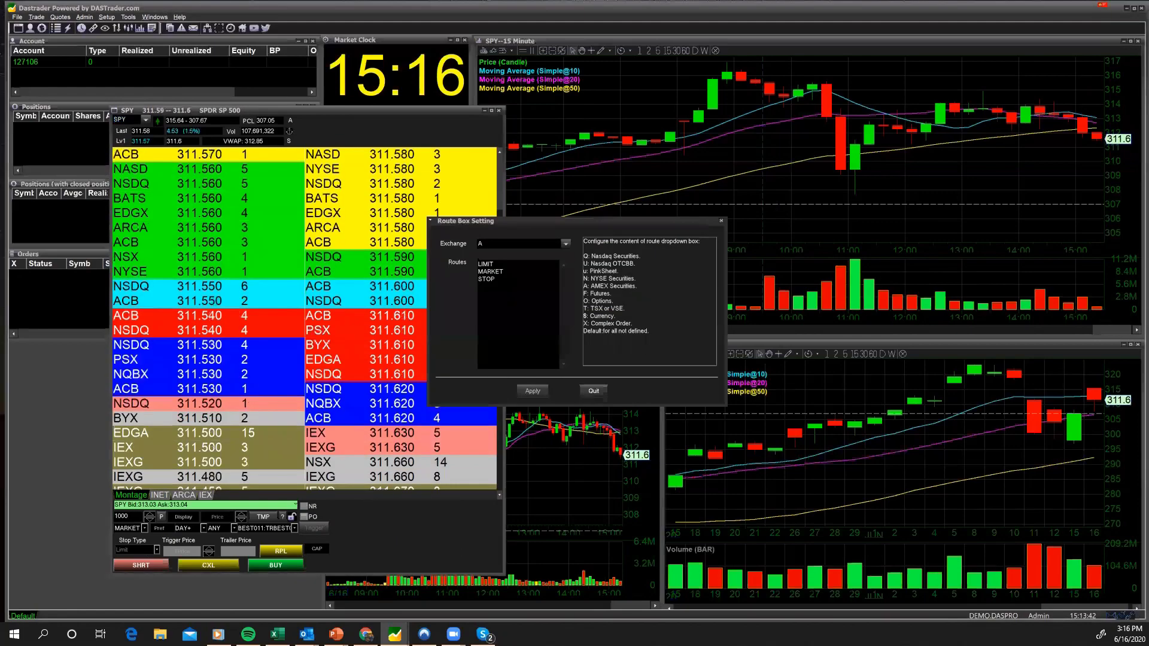
pyautogui.click(551, 244)
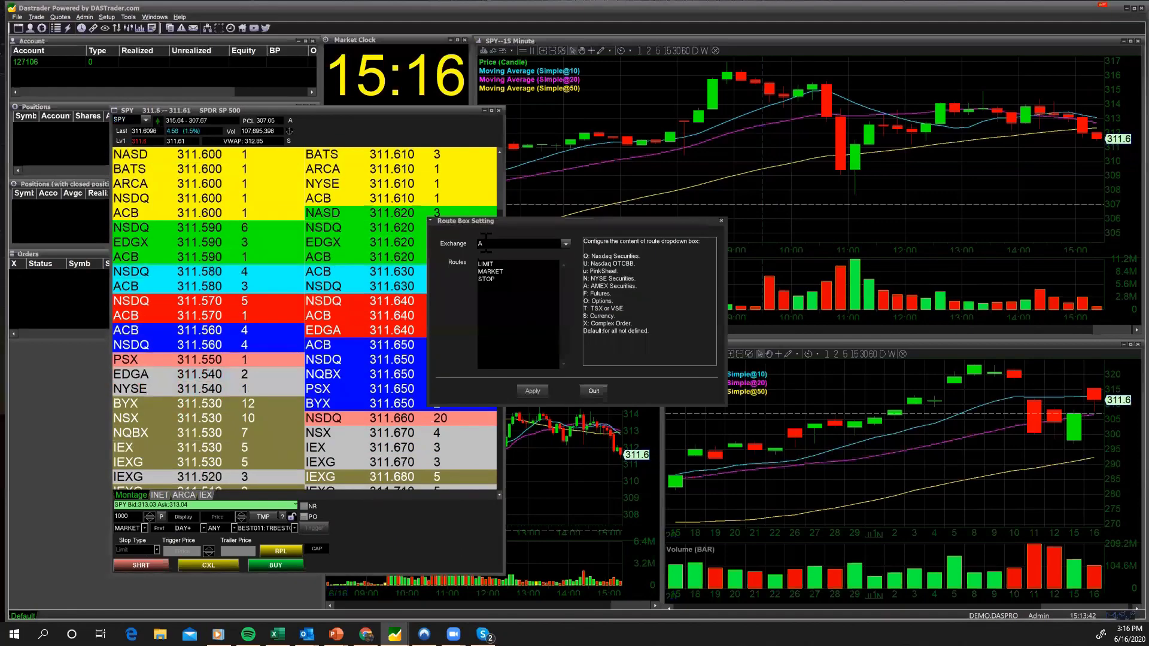
pyautogui.click(565, 242)
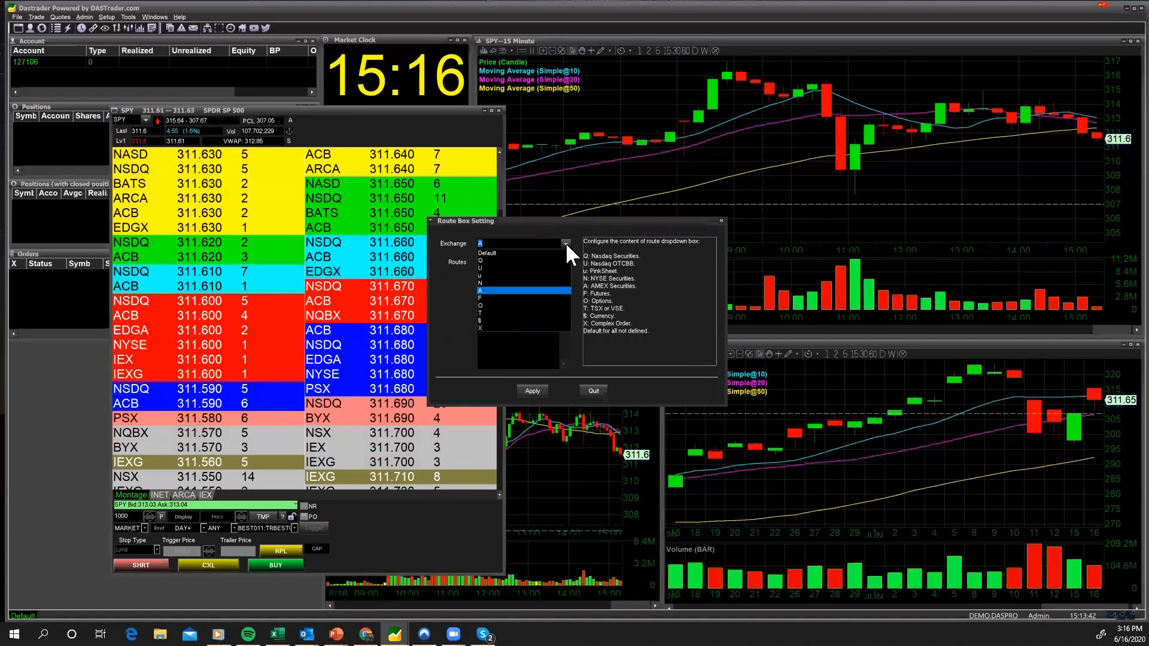
pyautogui.click(490, 228)
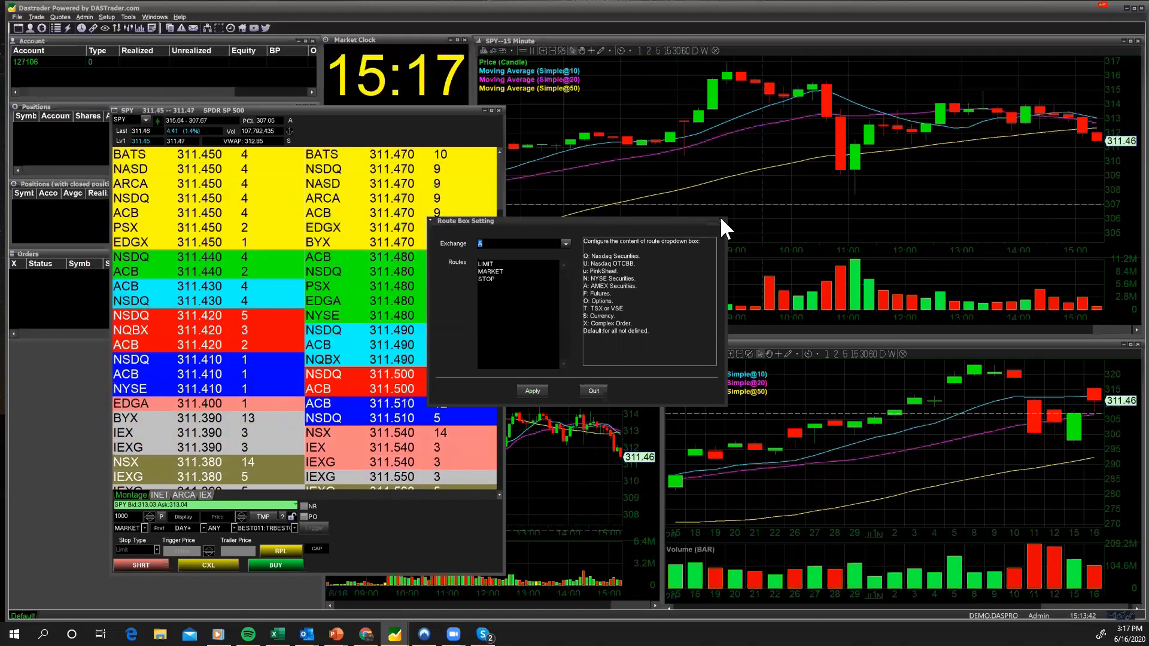
pyautogui.click(721, 221)
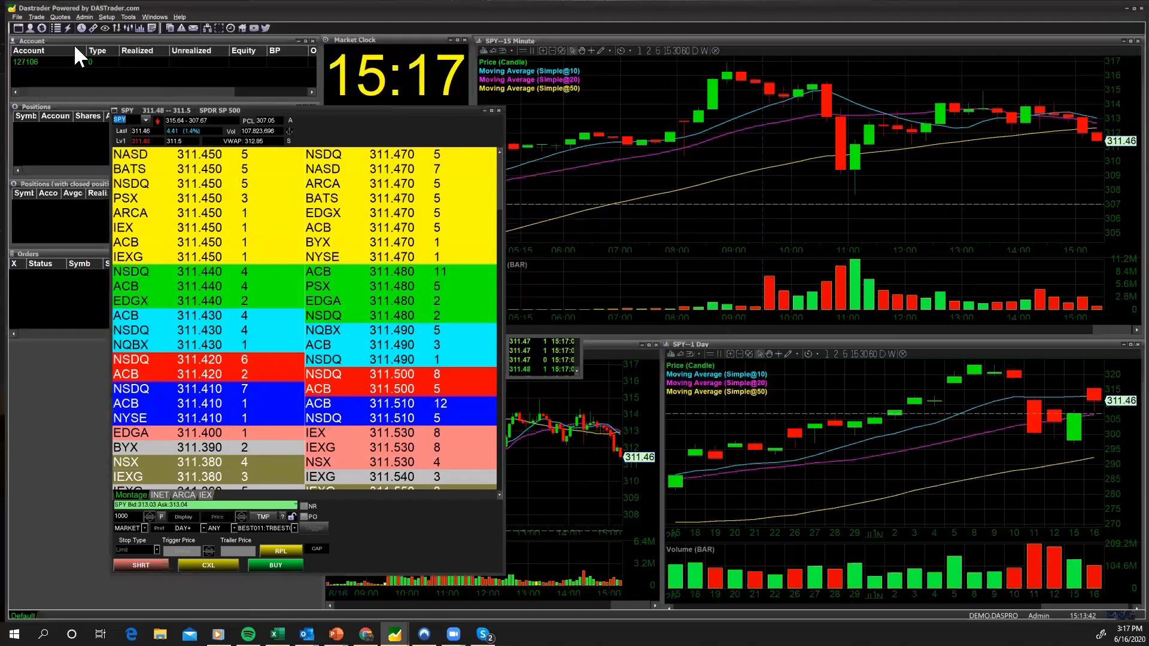
pyautogui.click(37, 18)
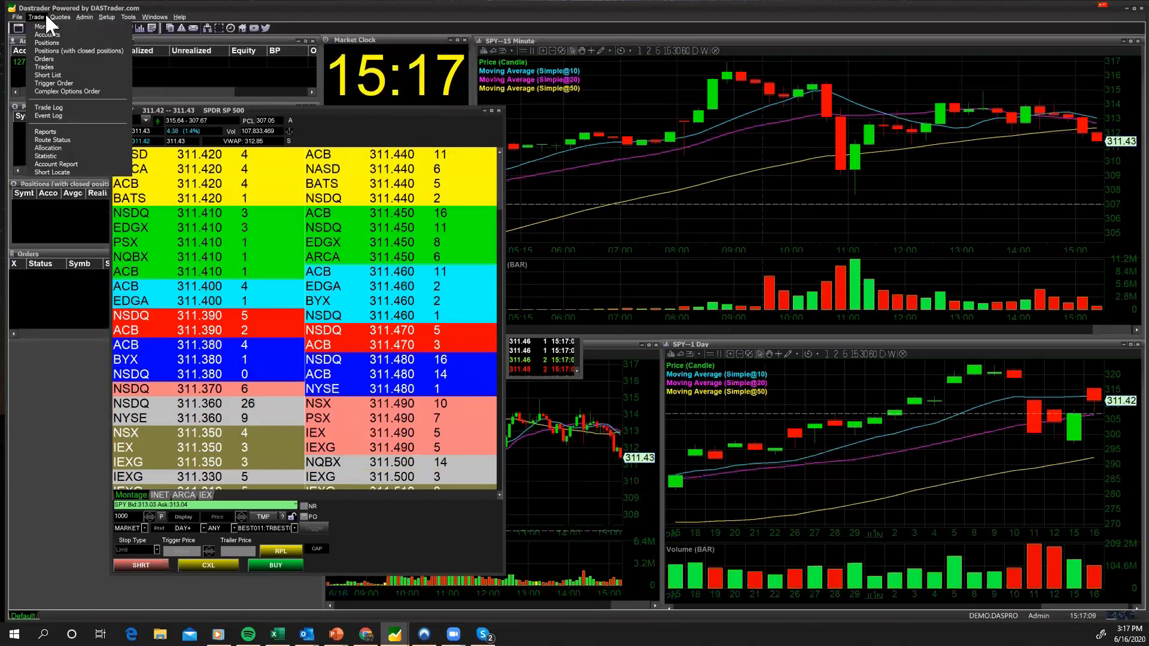
pyautogui.click(56, 13)
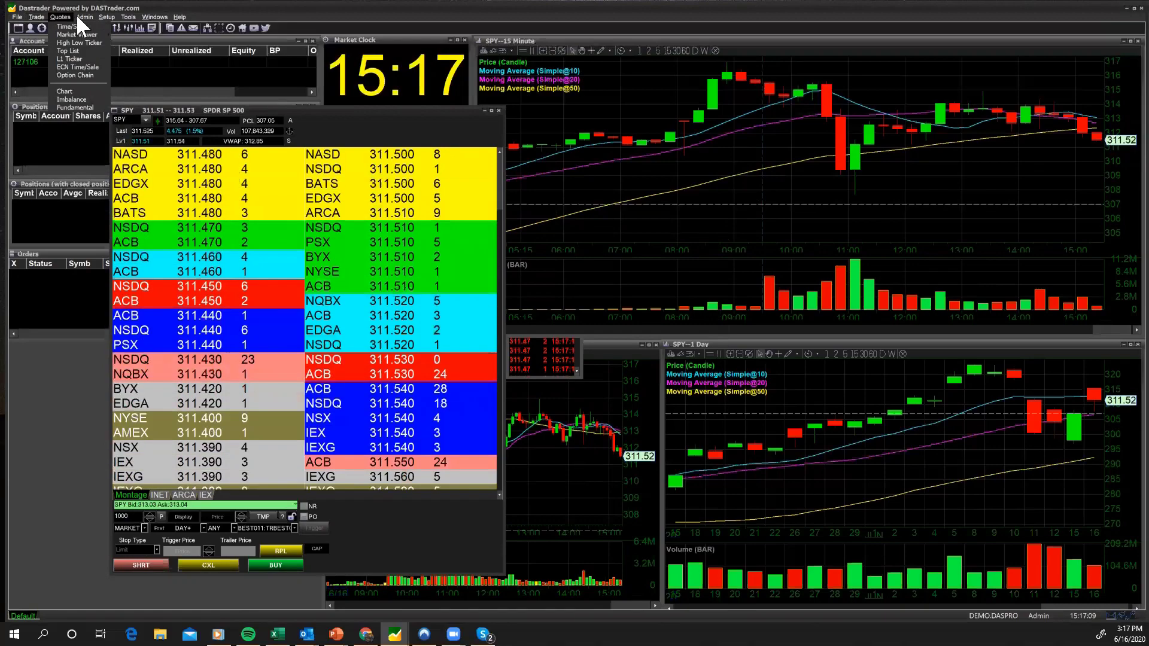
pyautogui.click(82, 16)
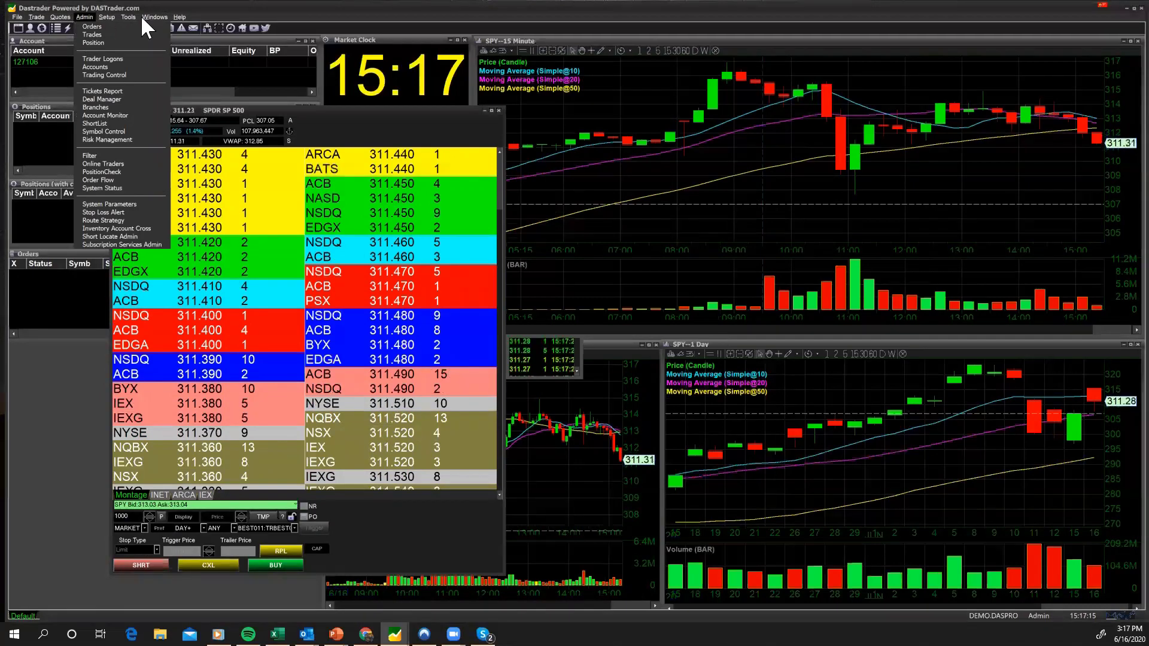
pyautogui.press('Right')
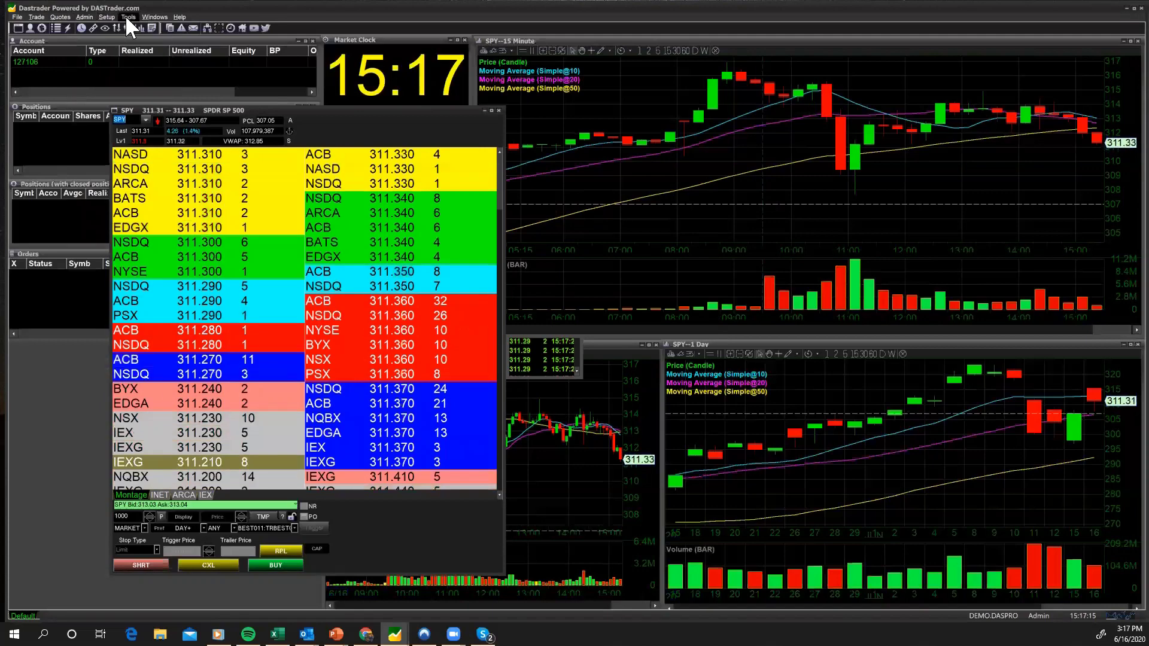
pyautogui.press('Right')
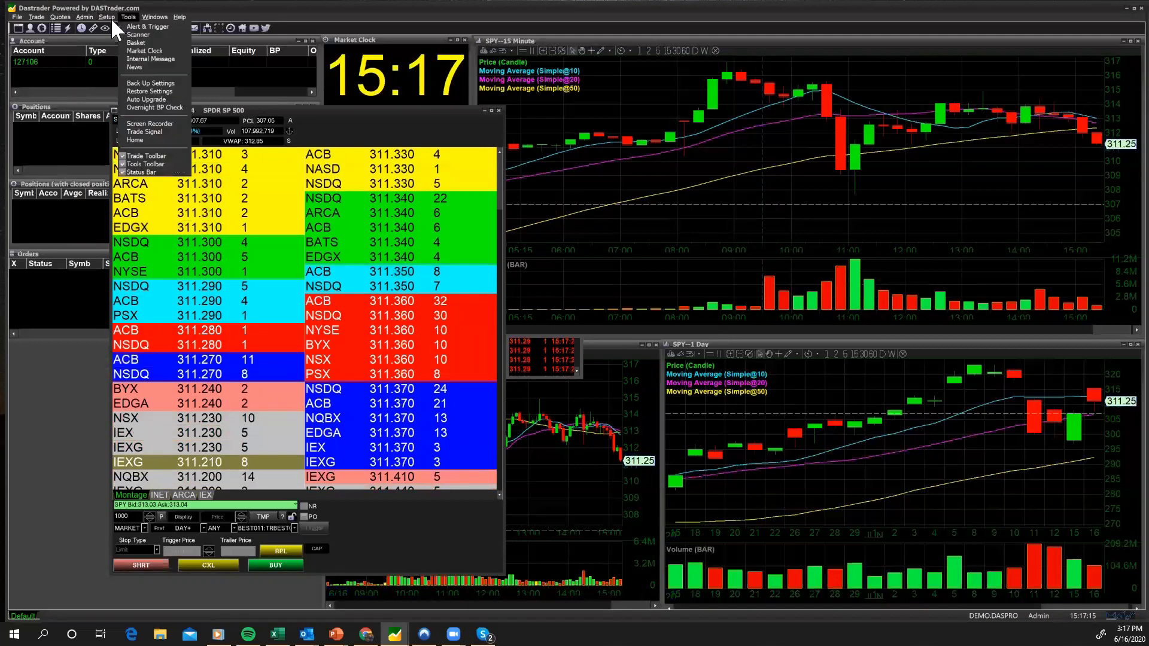
pyautogui.press('Left')
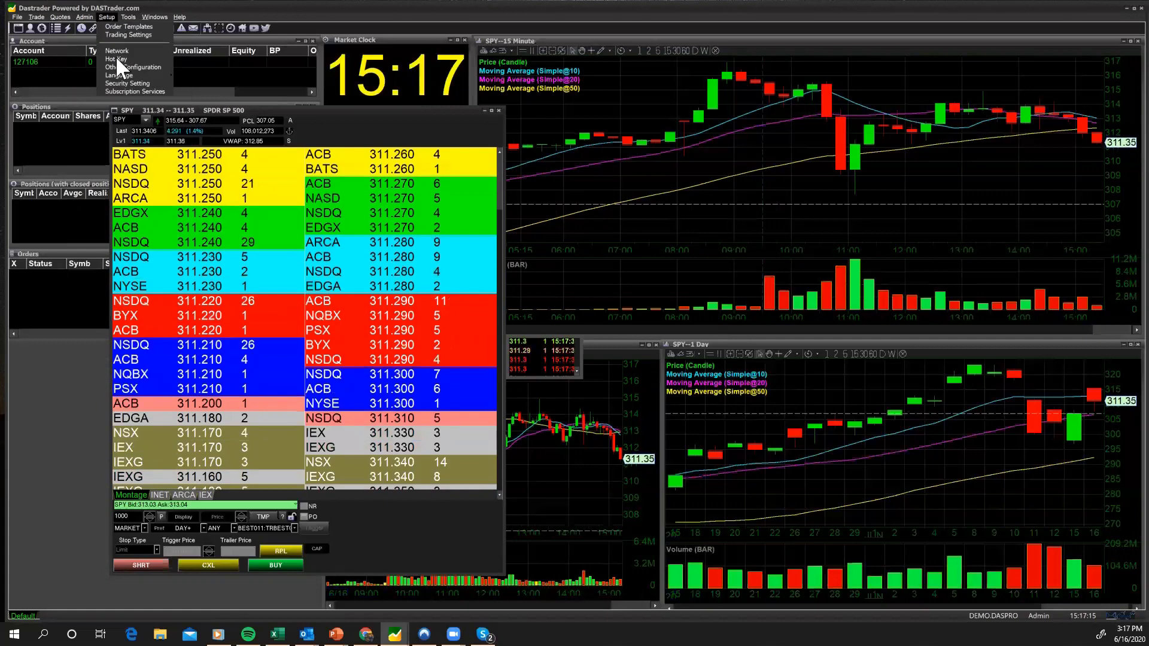
pyautogui.press('Escape')
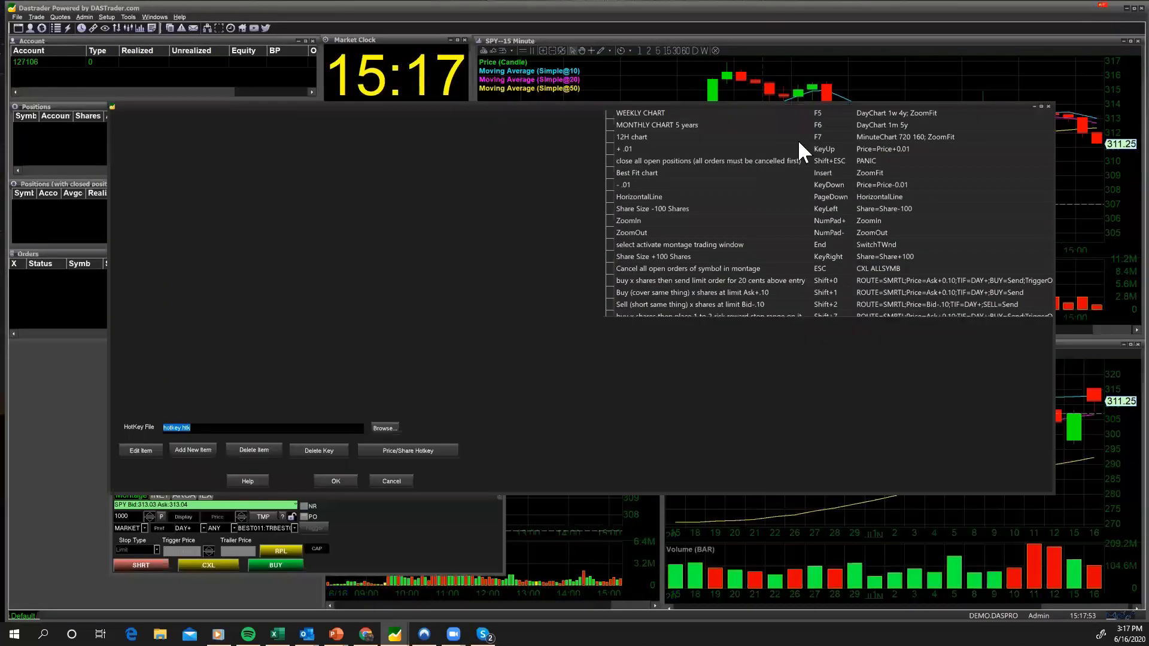
# - Review the WEEKLY CHART hotkey on F5 and the MONTHLY CHART 5 years hotkey
pyautogui.click(716, 124)
pyautogui.click(644, 113)
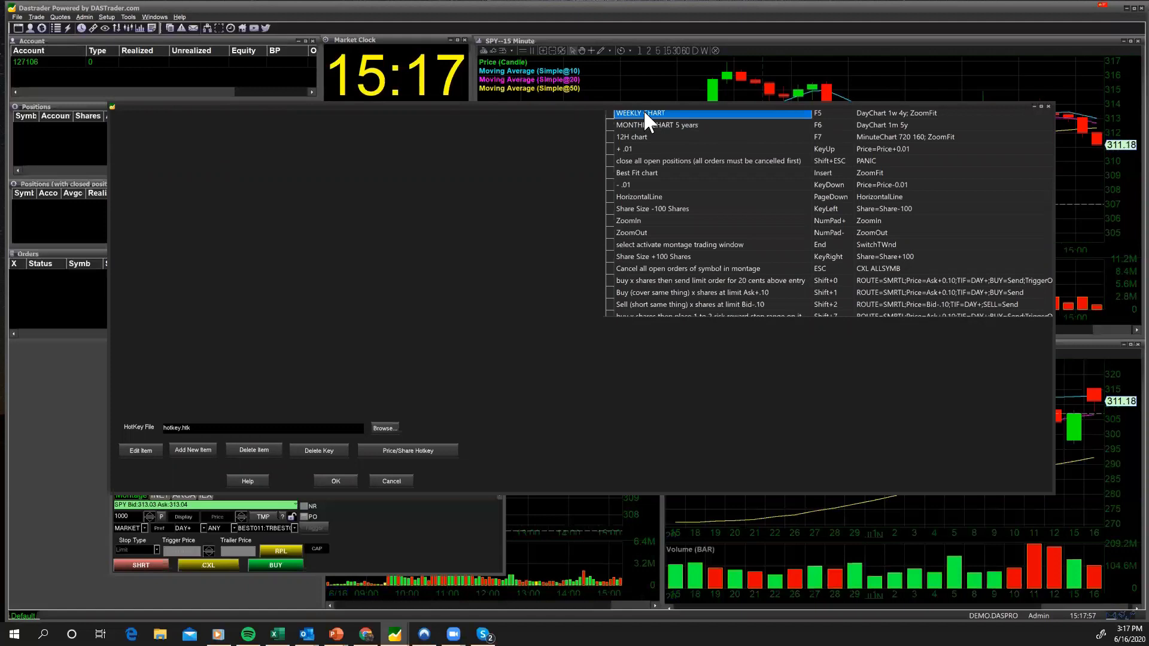
pyautogui.press('Down')
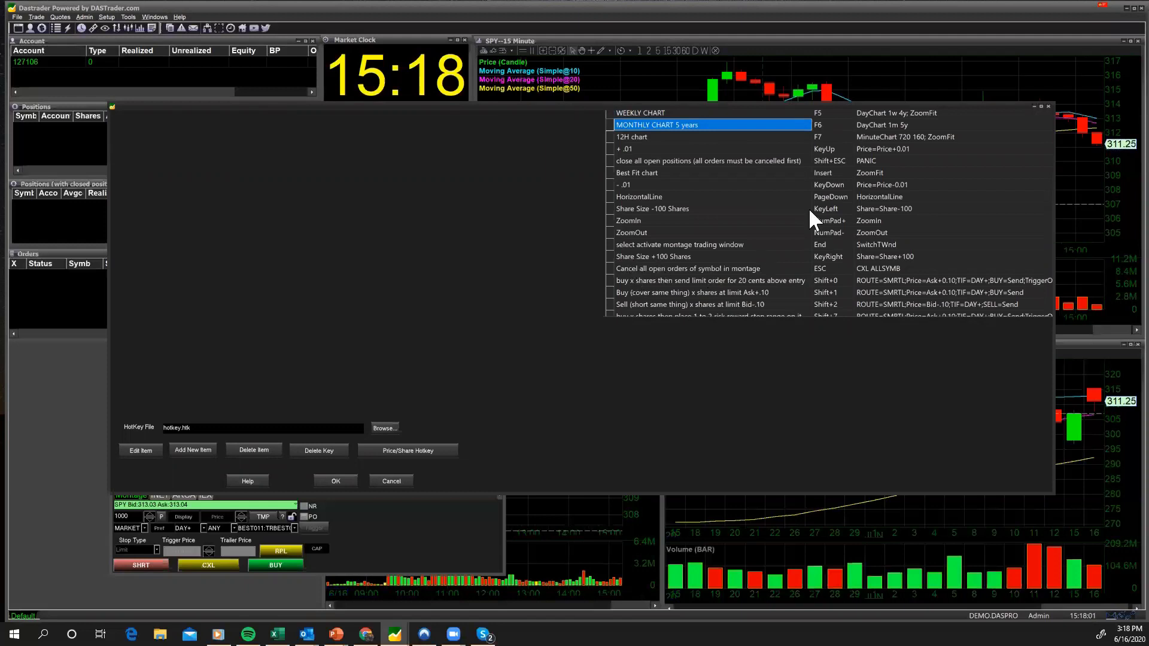
pyautogui.click(821, 110)
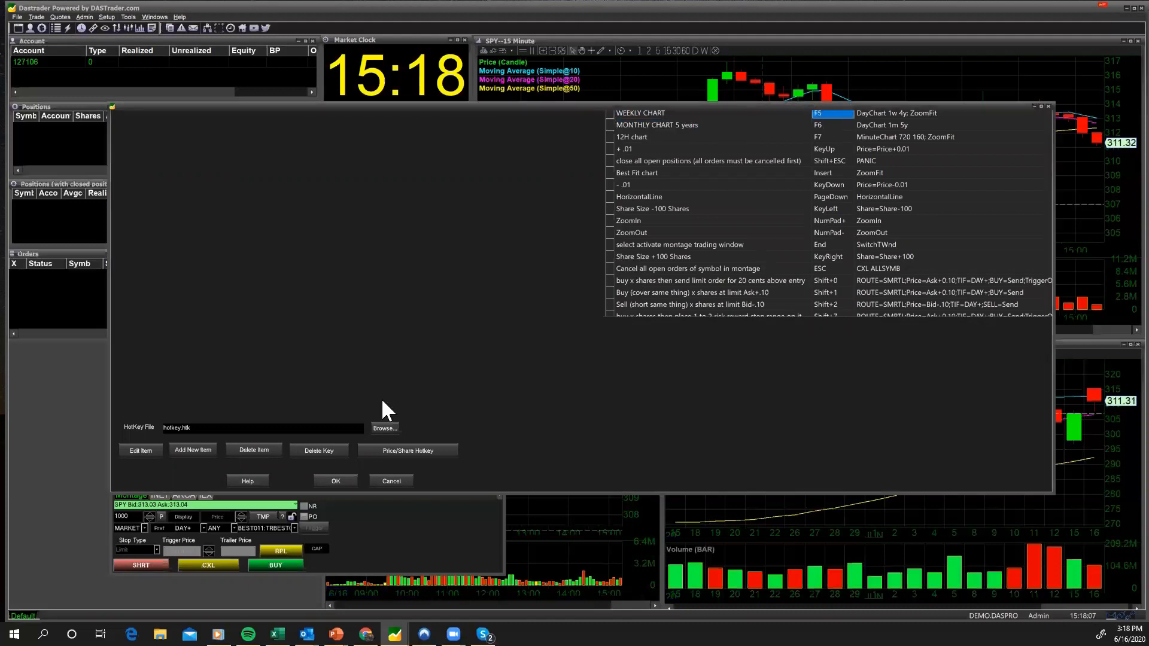
# - Change options in the hotkey settings, then close the hotkey setup
pyautogui.click(622, 310)
pyautogui.click(643, 329)
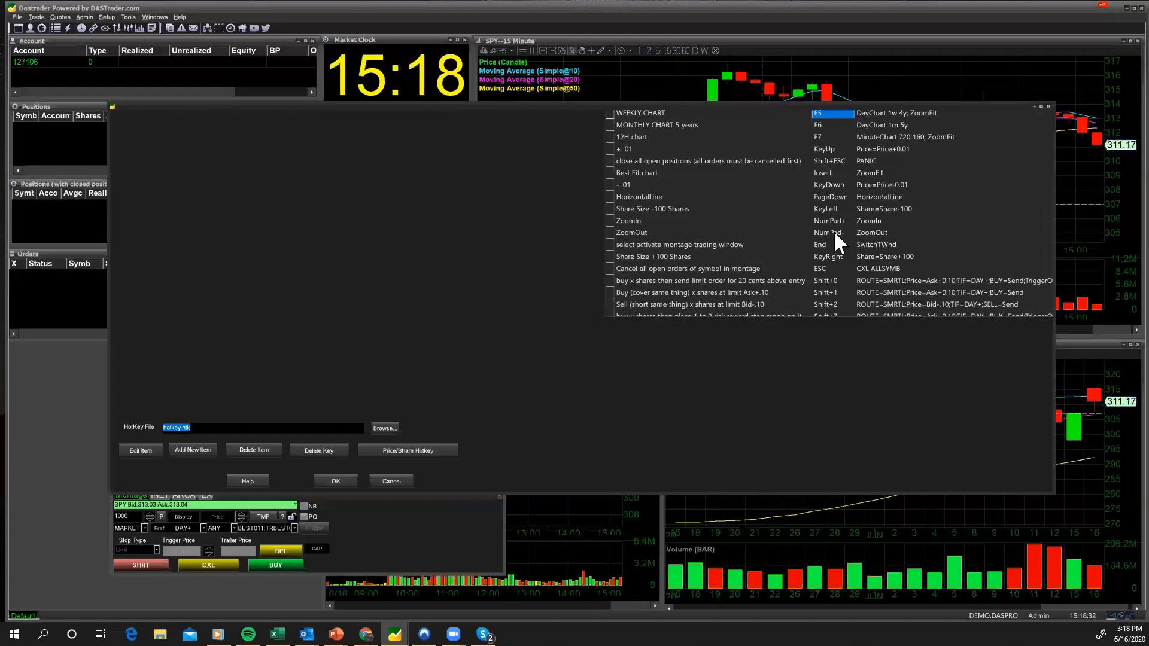
pyautogui.click(1048, 106)
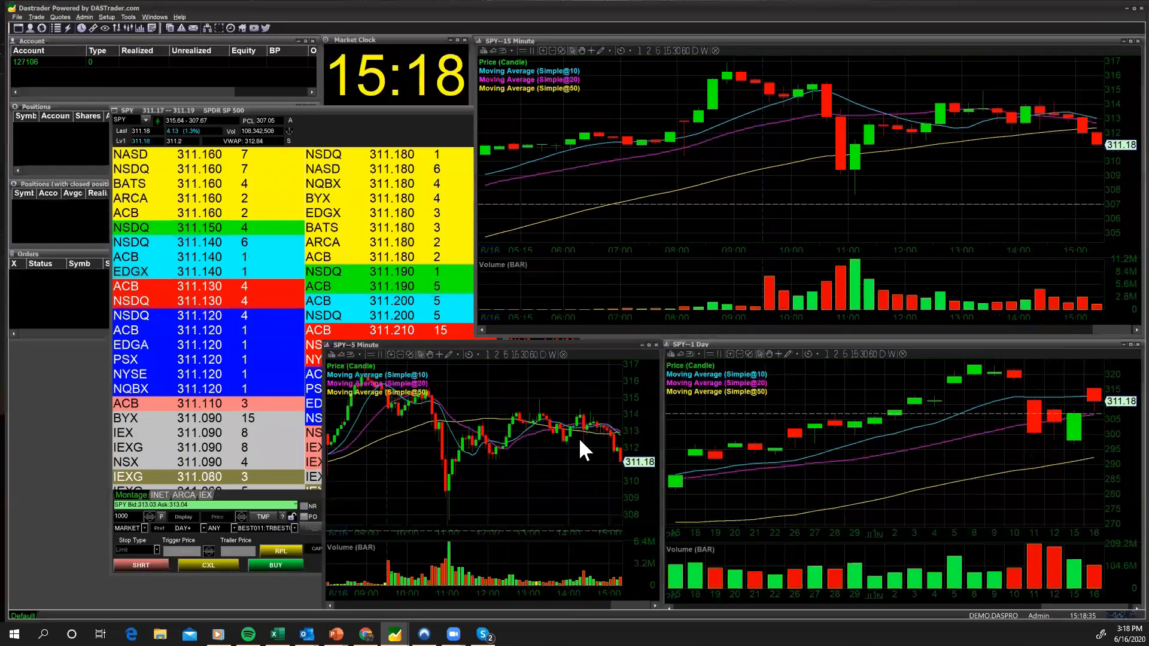